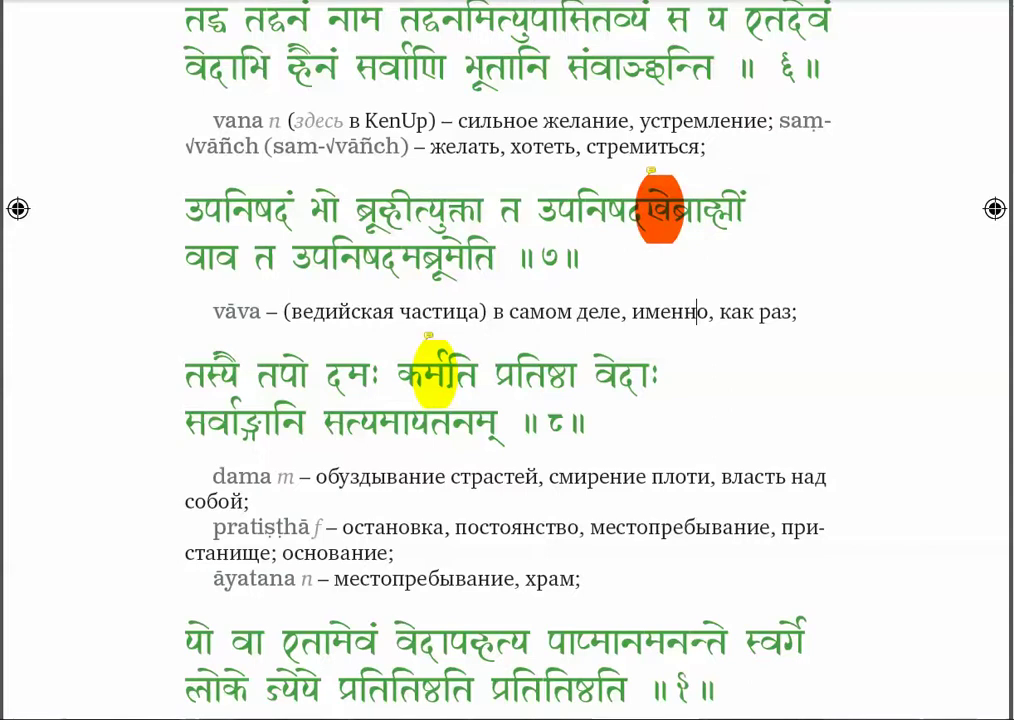
Step: Read the 'delete letter' note on verse 7's orange-marked letter, then go back to InDesign pages 144–145
left_click(660, 210)
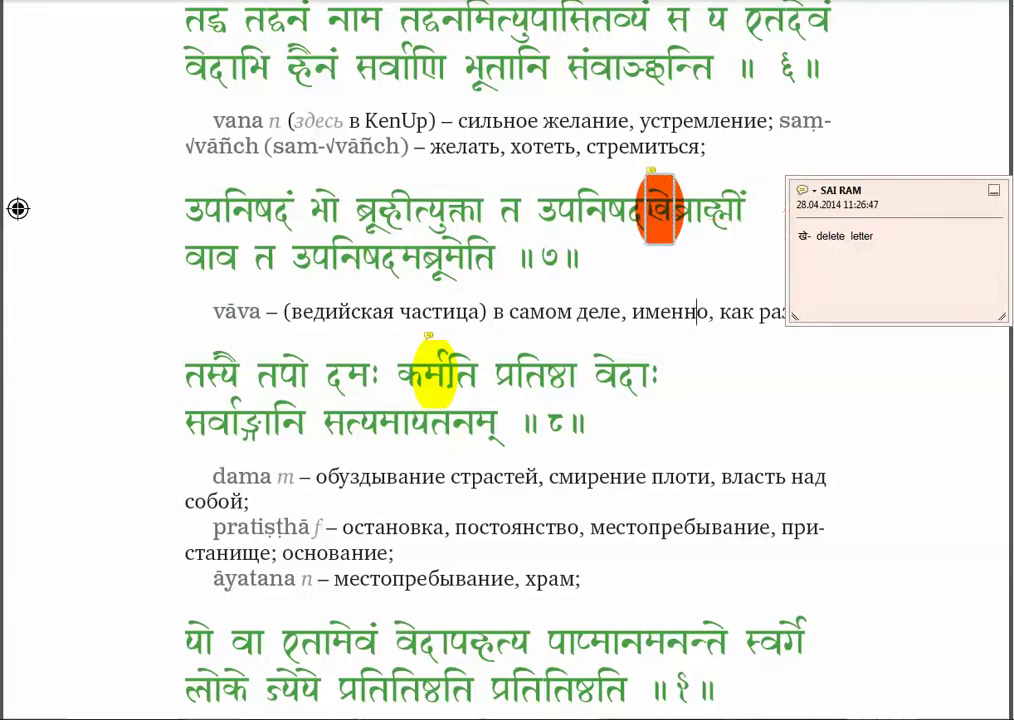
left_click(421, 719)
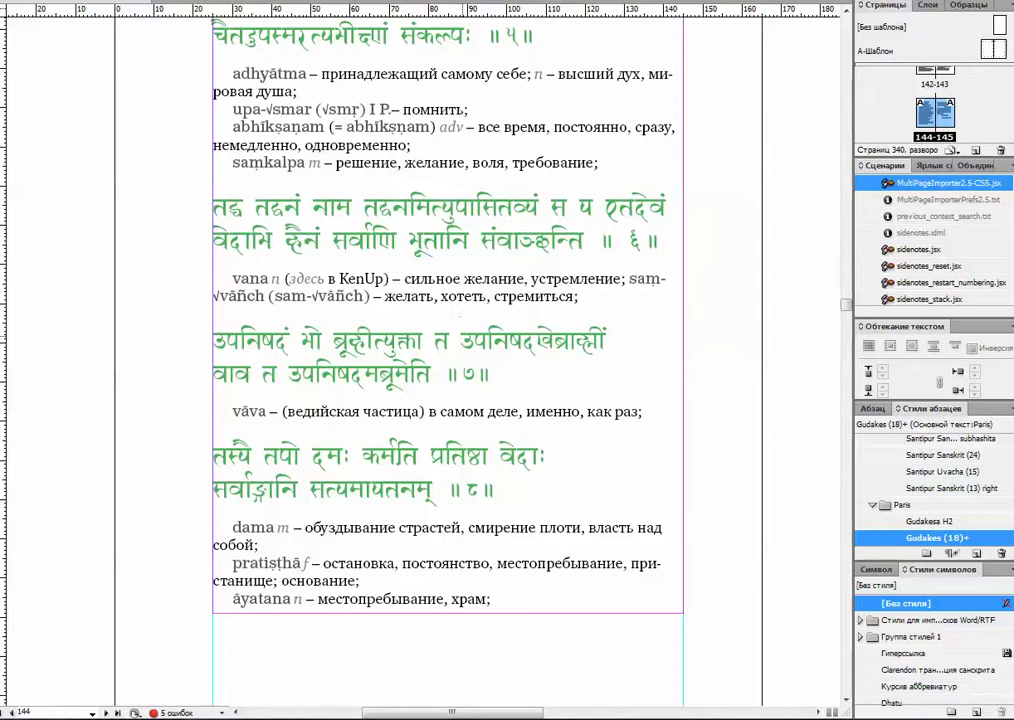
Step: Select and copy the verse 7 word containing the flagged letter, then bring up EmEditor
left_click_drag(460, 340, 606, 340)
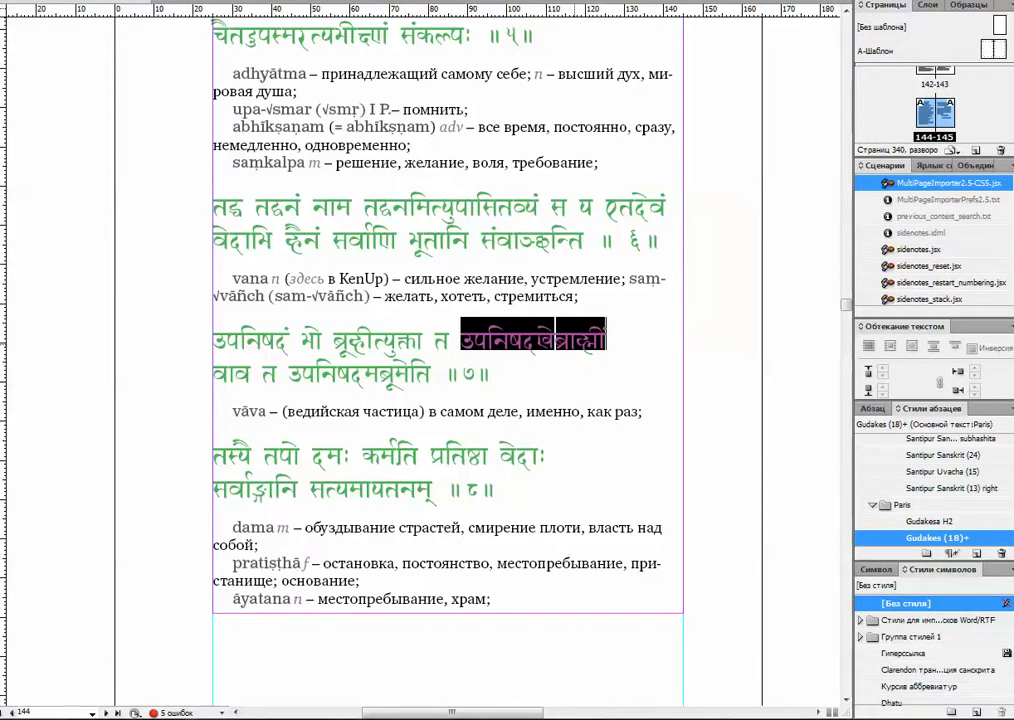
key("alt+Tab")
key("ctrl+Tab")
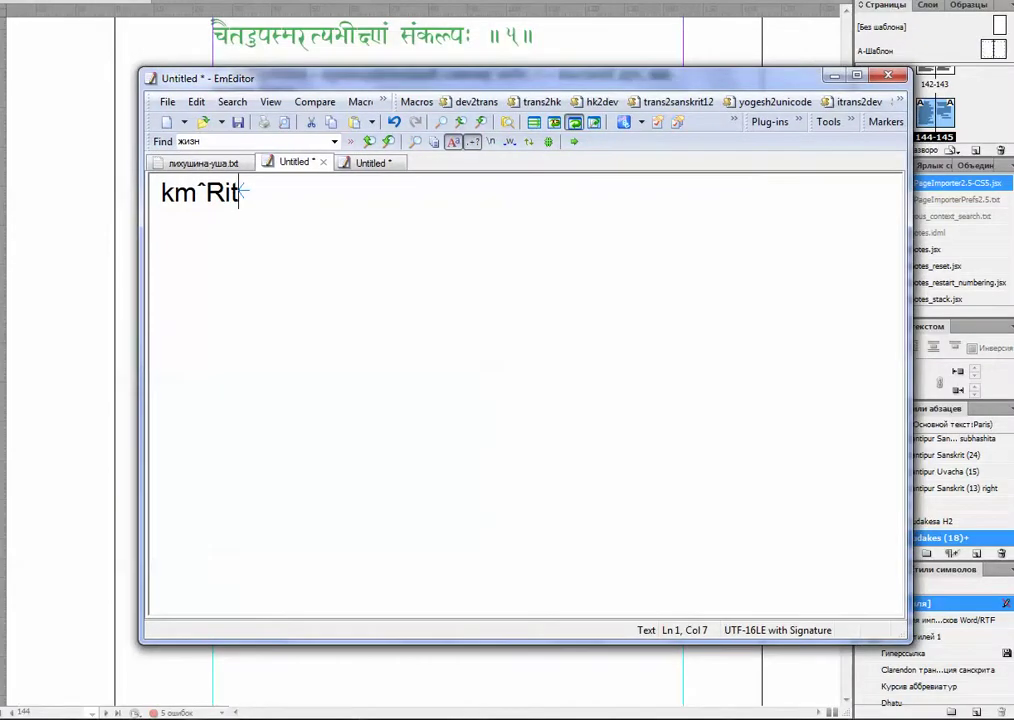
Step: Paste the copied word over the old scratch line, where it appears as '%pin;doeäaül—'
key("shift+Home")
key("ctrl+v")
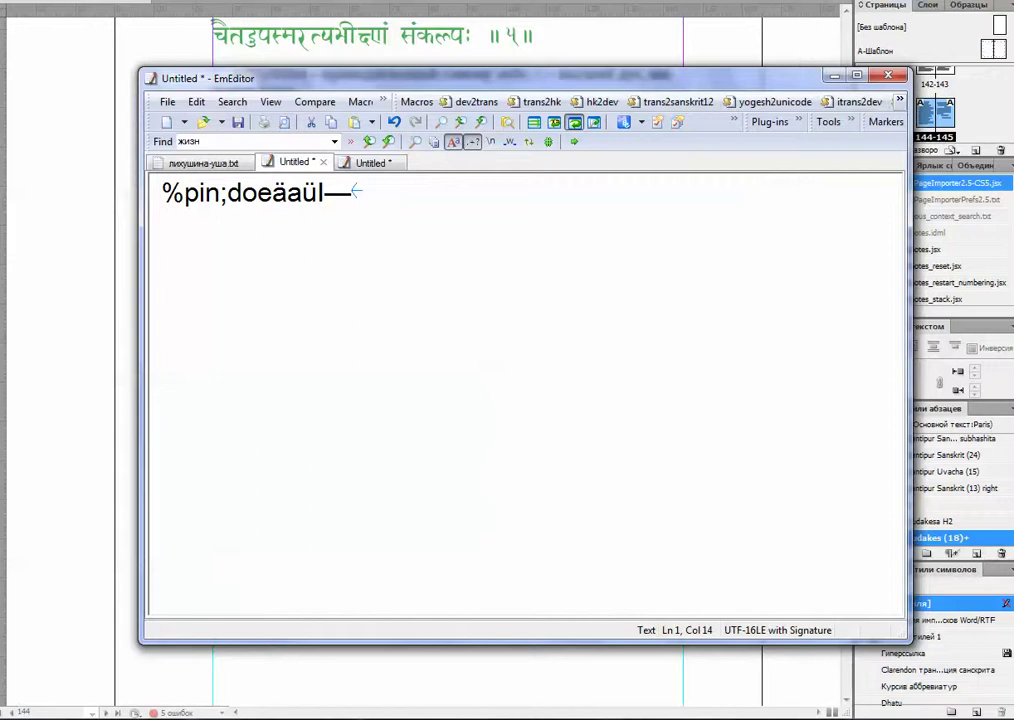
left_click(899, 101)
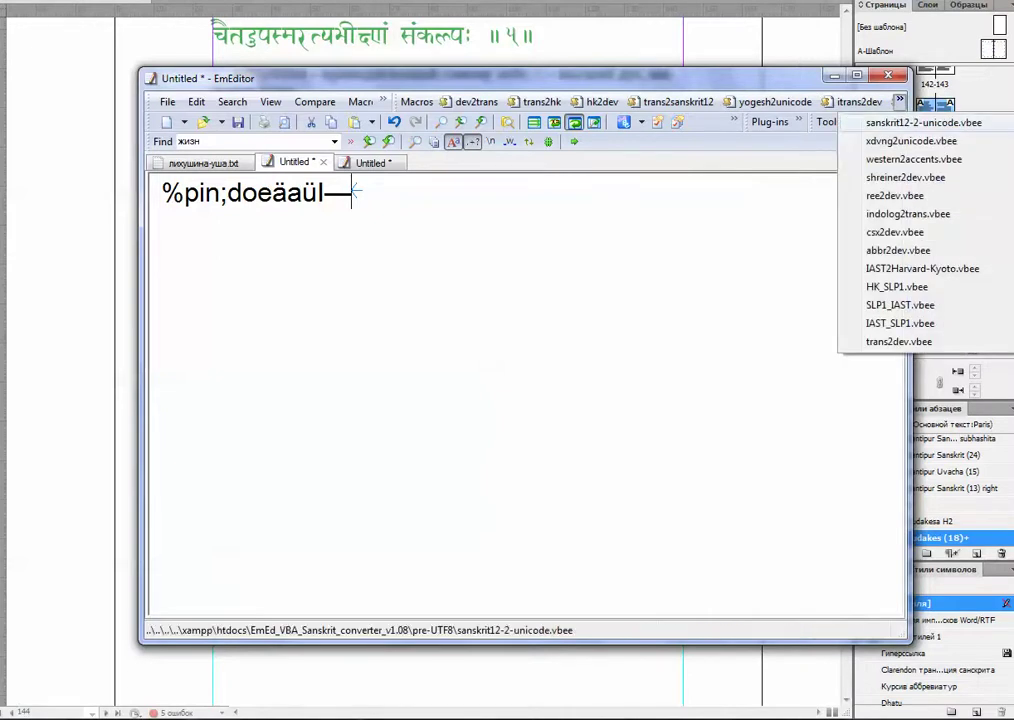
Step: Convert the pasted word to Devanagari 'उपनिषदखेब्राह्मीं' and locate the flagged syllable
key("Return")
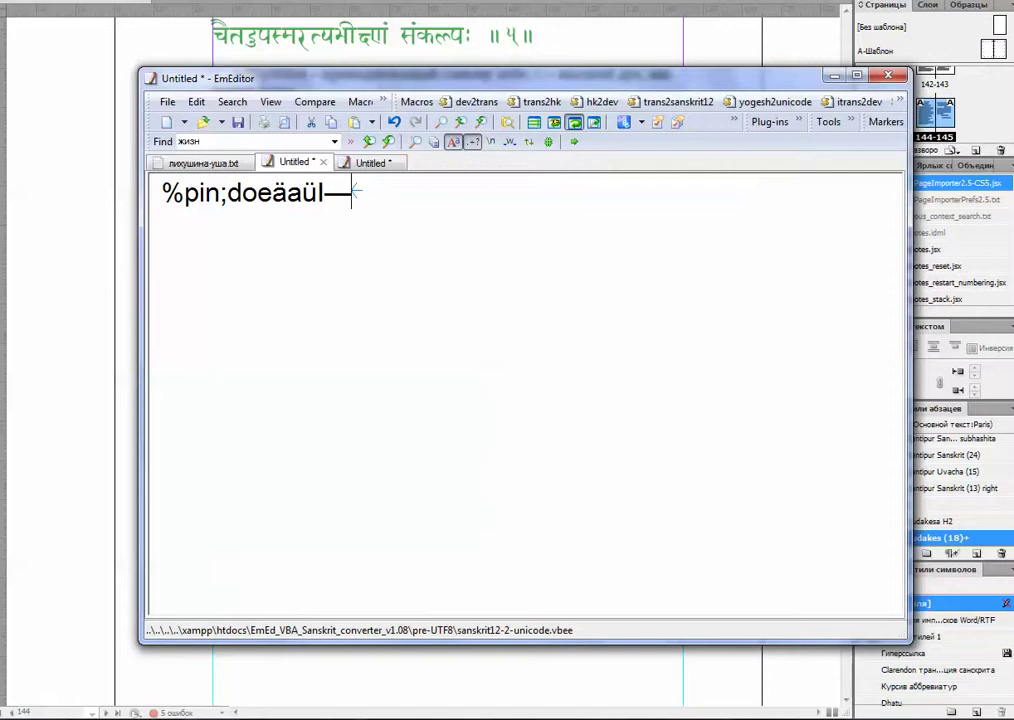
left_click(453, 190)
key("shift+Left")
key("shift+Left")
key("shift+Left")
key("shift+Left")
key("shift+Left")
key("shift+Left")
key("shift+Left")
key("shift+Left")
key("shift+Left")
key("shift+Left")
key("shift+Left")
key("shift+Left")
key("shift+Left")
key("shift+Left")
key("shift+Left")
key("shift+Left")
key("shift+Left")
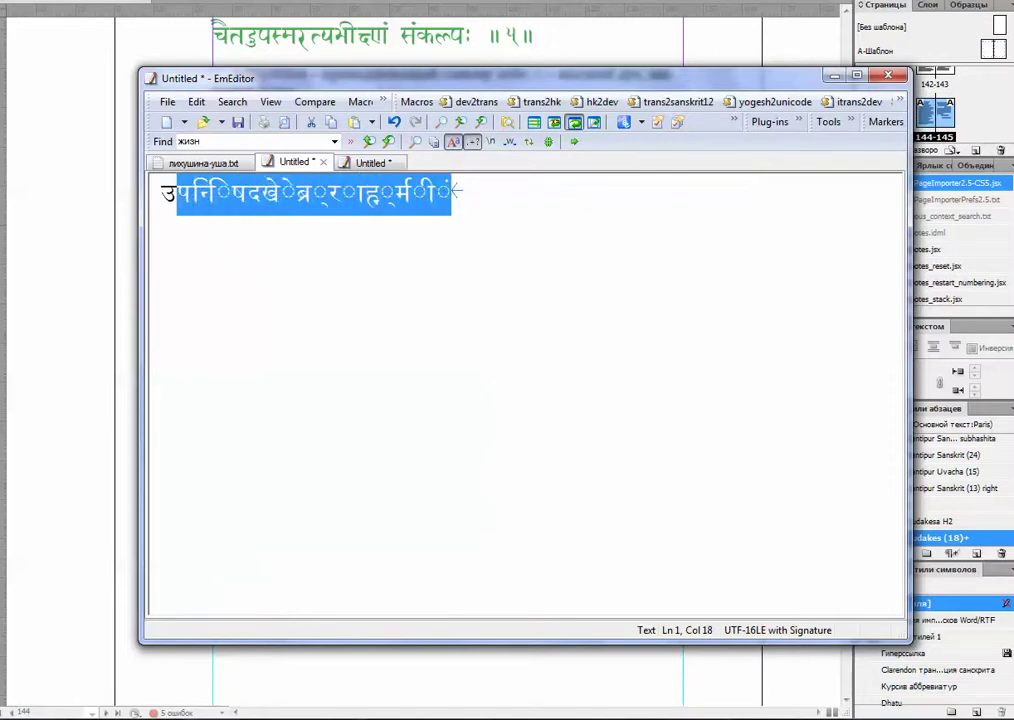
left_click(453, 190)
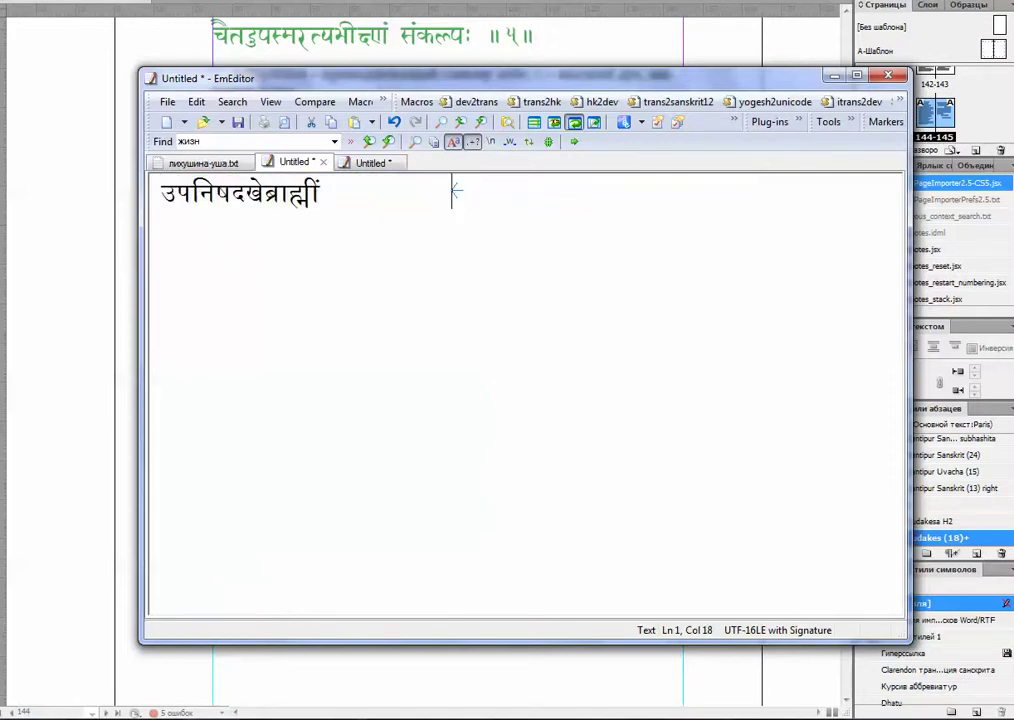
key("Left")
key("Left")
key("Left")
key("Left")
key("Left")
key("Left")
key("Left")
key("Left")
key("Left")
key("Left")
key("Left")
key("Left")
key("shift+Right")
key("shift+Right")
key("shift+Right")
key("shift+Right")
key("shift+Right")
key("shift+Right")
key("shift+Right")
key("shift+Right")
key("shift+Right")
key("shift+Right")
key("shift+Right")
key("shift+Right")
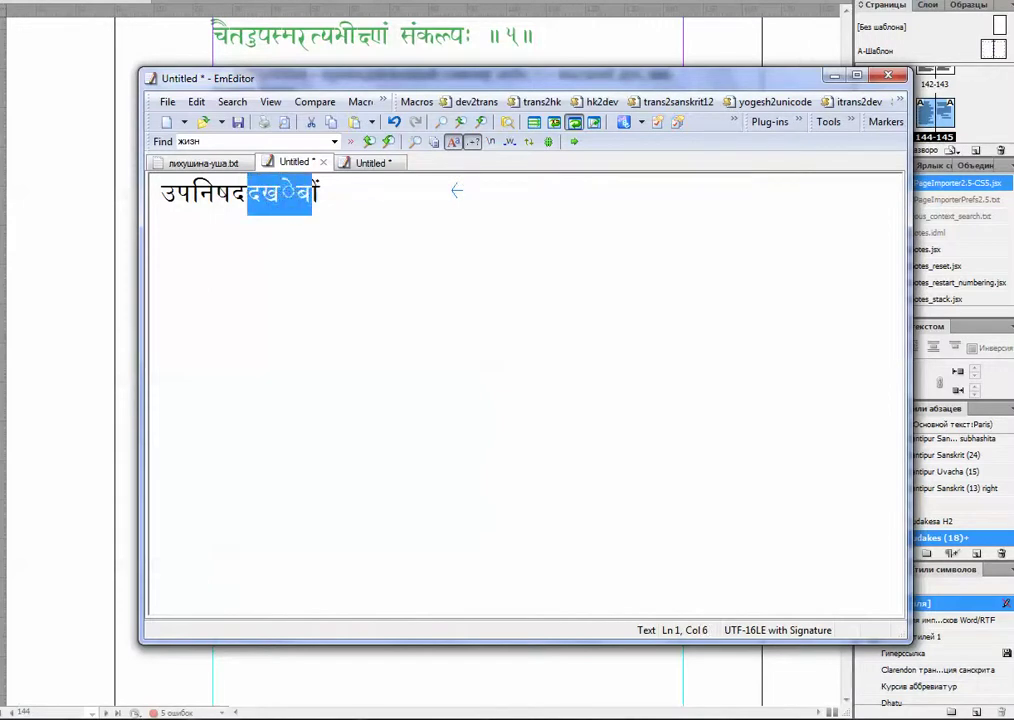
key("Right")
key("Left")
key("Left")
key("Left")
key("Left")
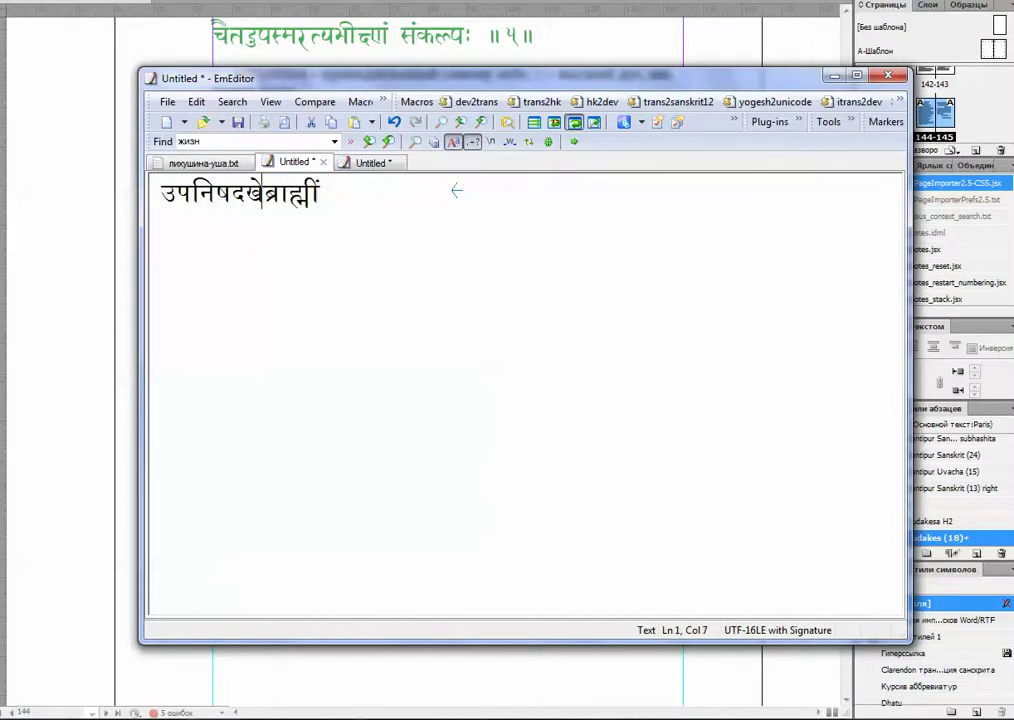
key("shift+Right")
key("shift+Right")
key("shift+Right")
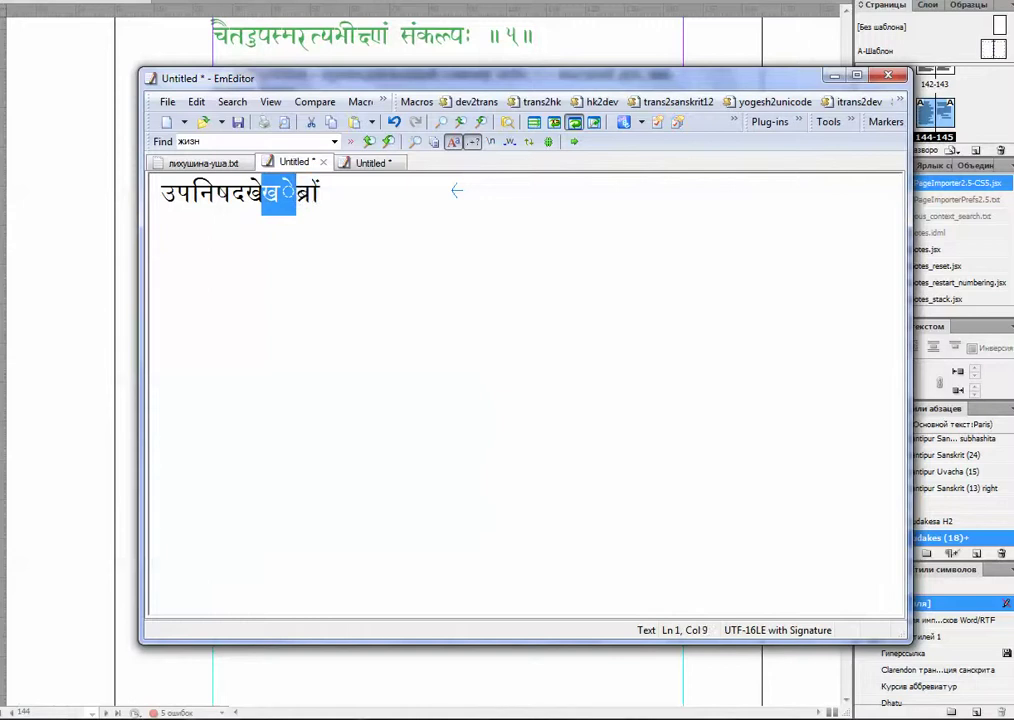
key("End")
Step: Copy the whole Devanagari line into a new untitled tab
key("shift+Left")
key("shift+Home")
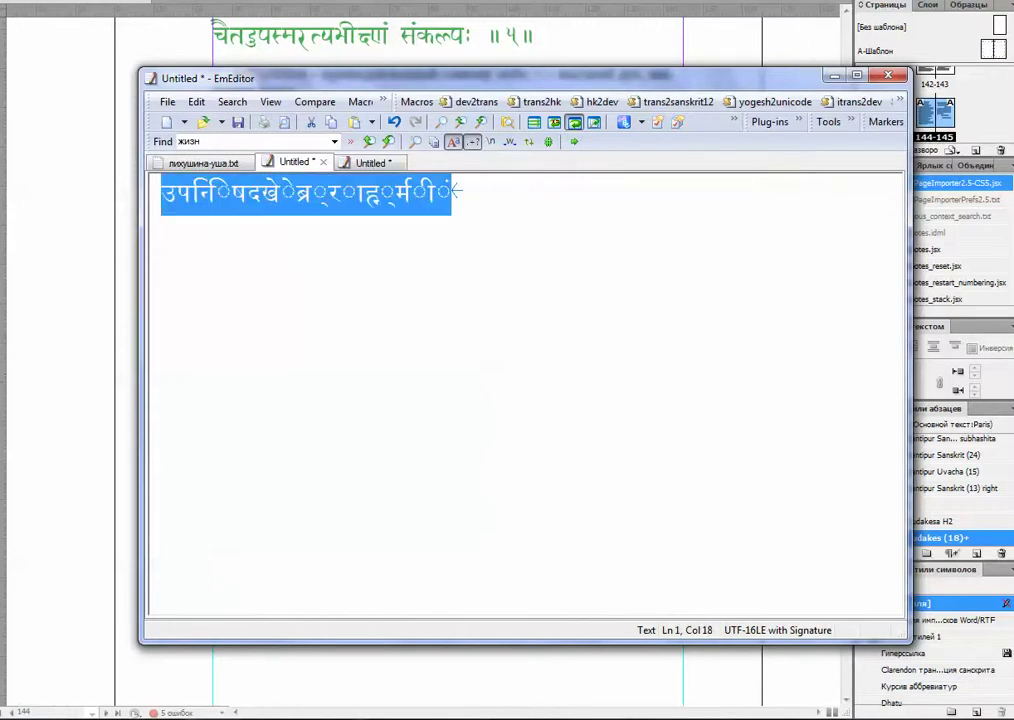
key("ctrl+c")
key("ctrl+n")
key("ctrl+v")
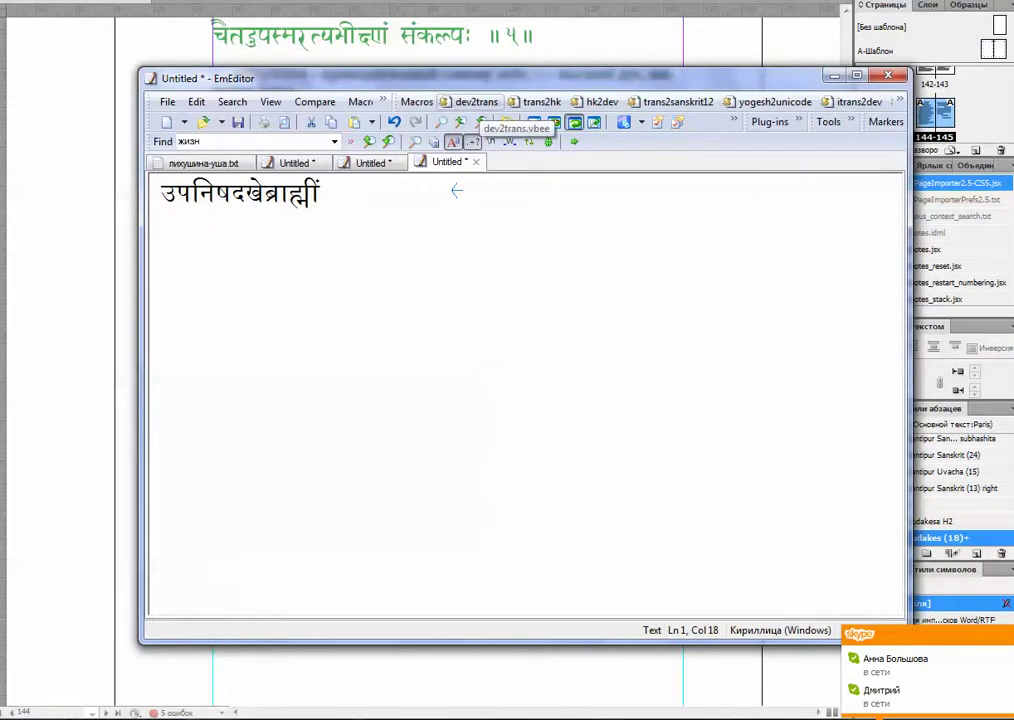
Step: Transliterate the Devanagari word to Roman letters with dev2trans and delete the syllable 'khe'
left_click(472, 102)
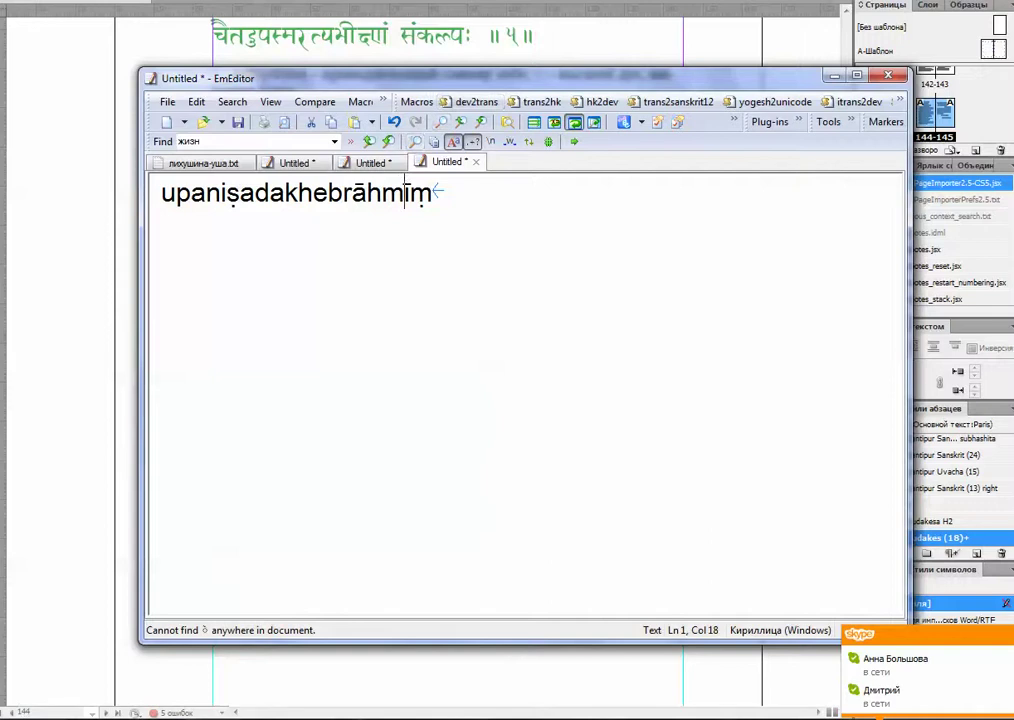
key("Left")
key("Left")
key("shift+Left")
key("shift+Left")
key("shift+Left")
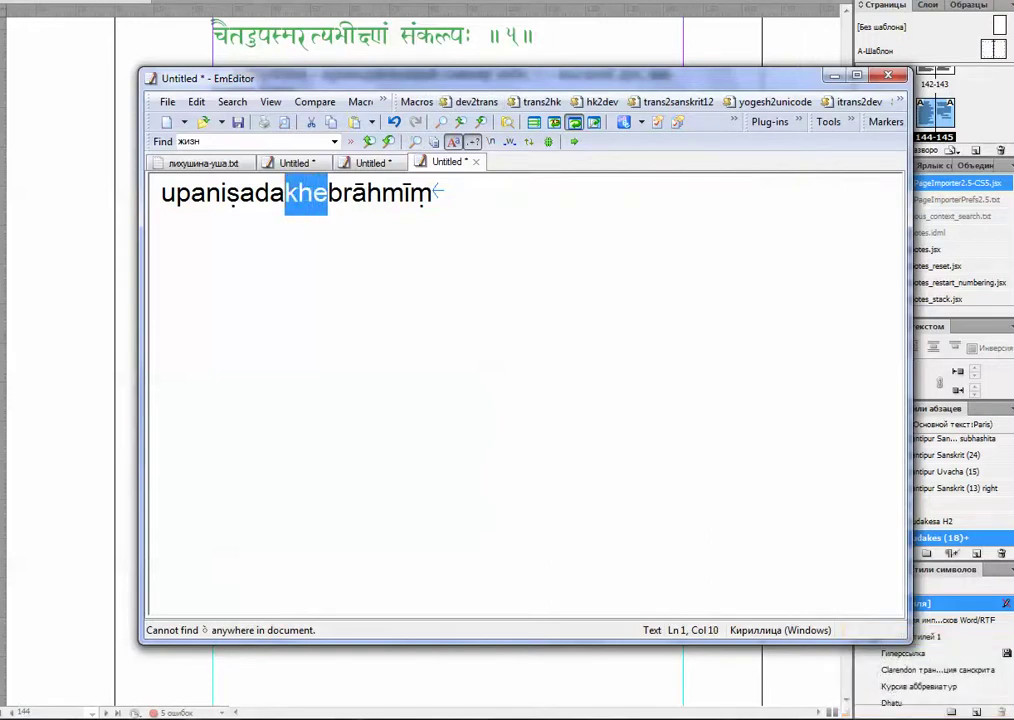
key("Delete")
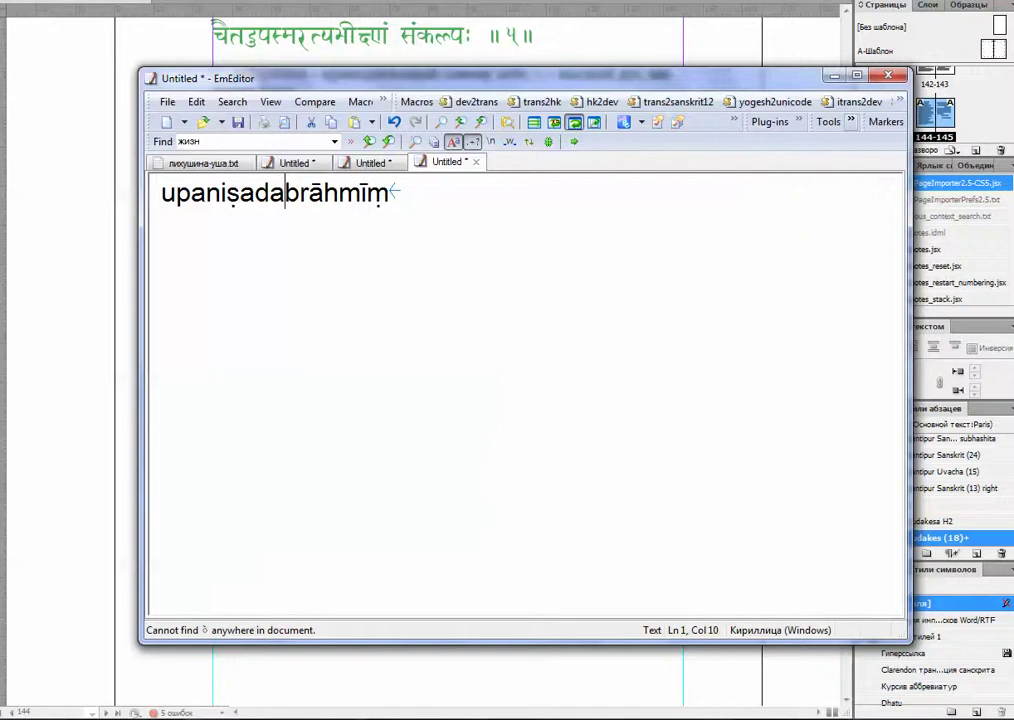
Step: Convert the corrected word back to Devanagari with trans2dev and cut it to the clipboard
left_click(899, 101)
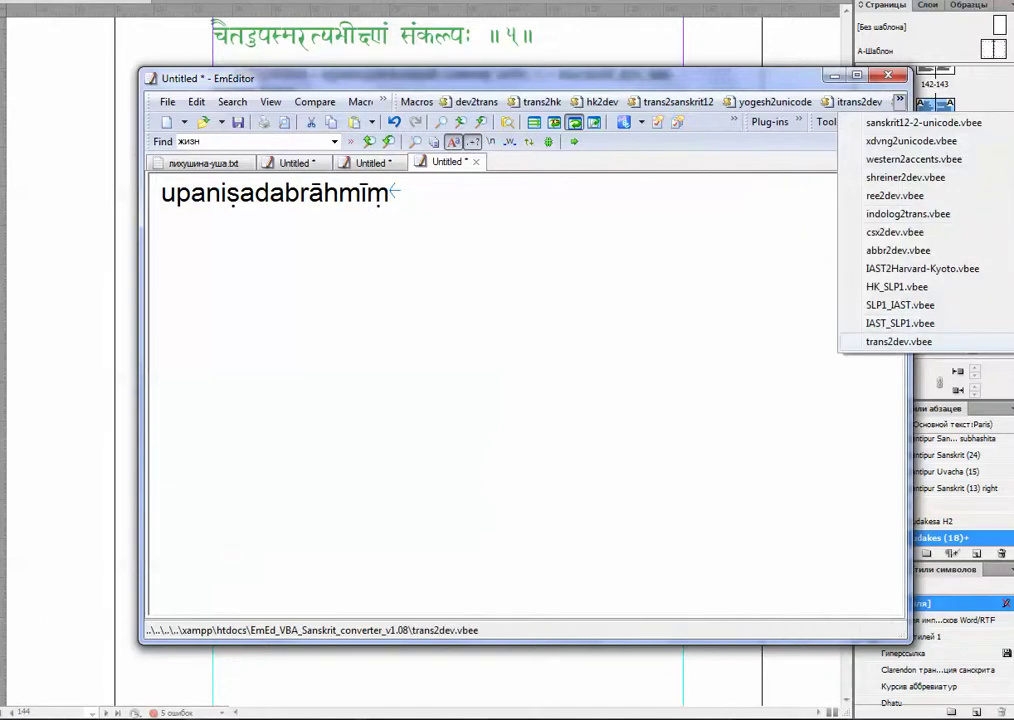
left_click(898, 341)
key("ctrl+x")
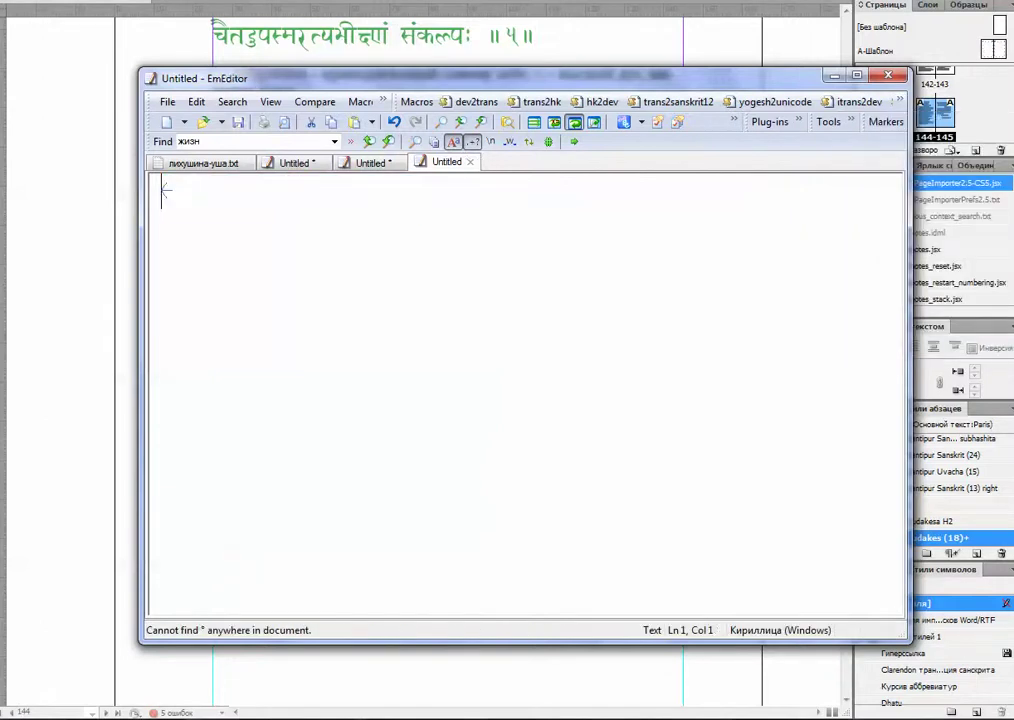
left_click(372, 162)
Step: Scroll the correction log to page 144 and select its misspelled and corrected word lines
left_click(203, 163)
scroll(310, 462, "down", 3)
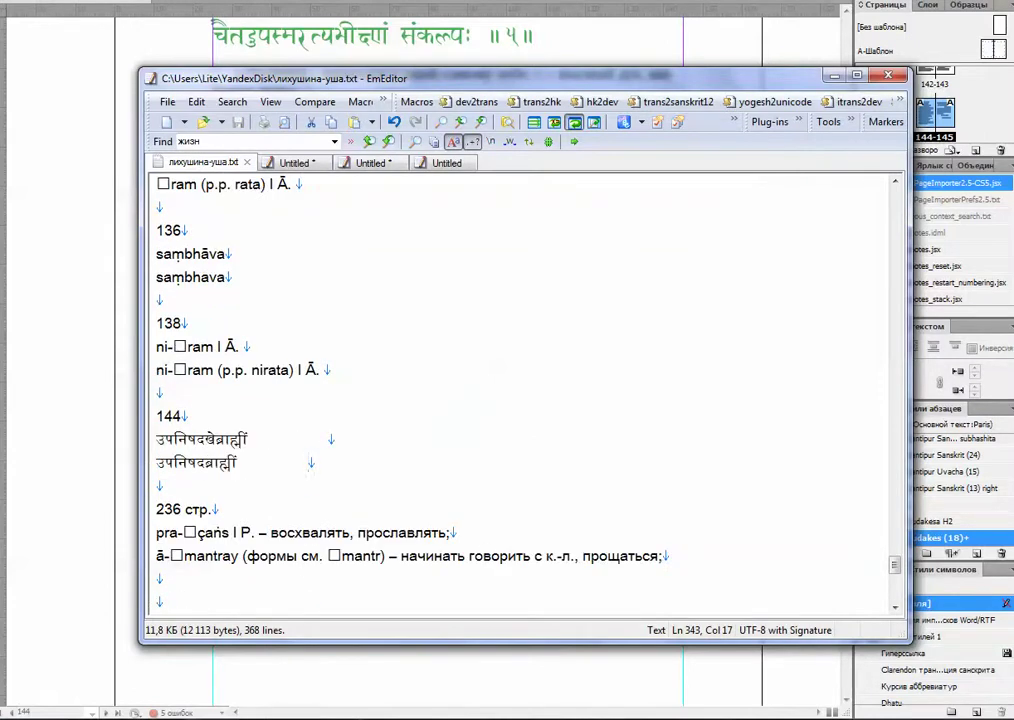
left_click(158, 440)
left_click_drag(156, 440, 333, 440)
left_click(294, 462)
left_click_drag(156, 462, 307, 462)
key("Up")
key("Up")
key("shift+Home")
left_click(197, 440)
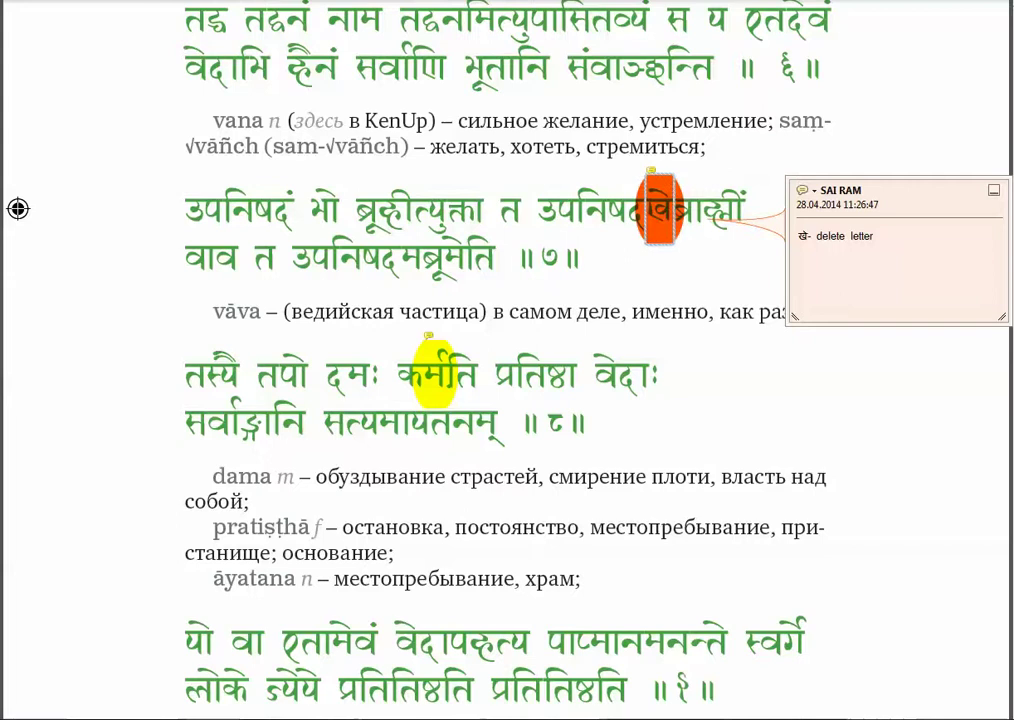
Step: Show the popup note on verse 8's yellow-marked word asking to change मं to मँ
mouse_move(432, 405)
Step: Select कर्मेति in verse 8 in InDesign, then type 'km^Rit' into EmEditor's empty tab
key("alt+Tab")
double_click(390, 453)
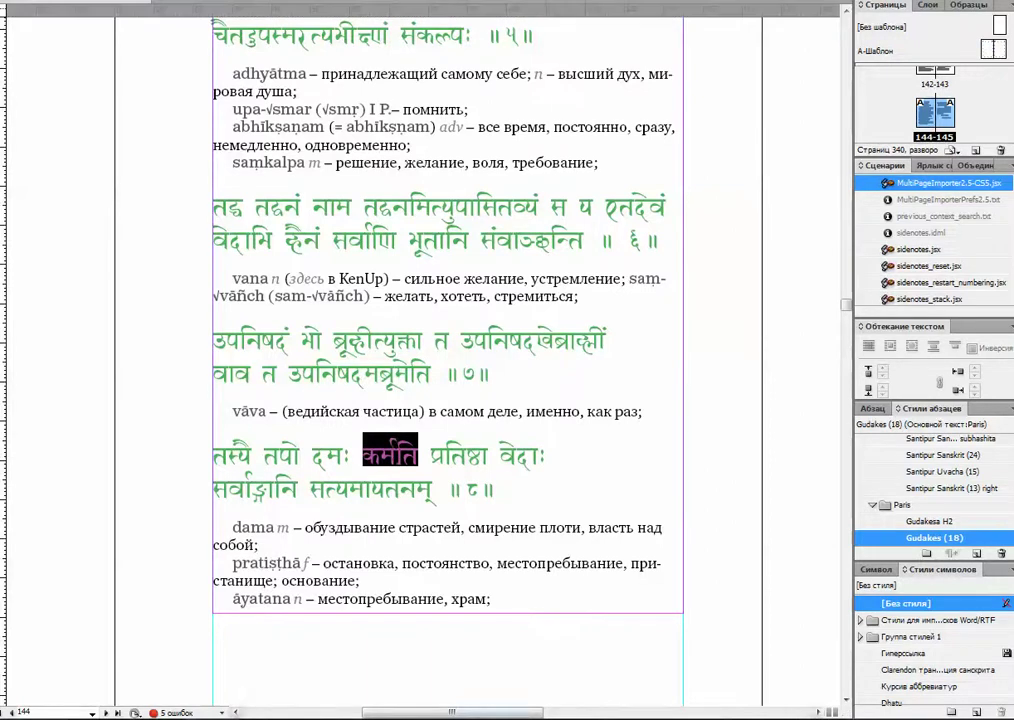
key("alt+Tab")
key("ctrl+Tab")
type("km^Rit")
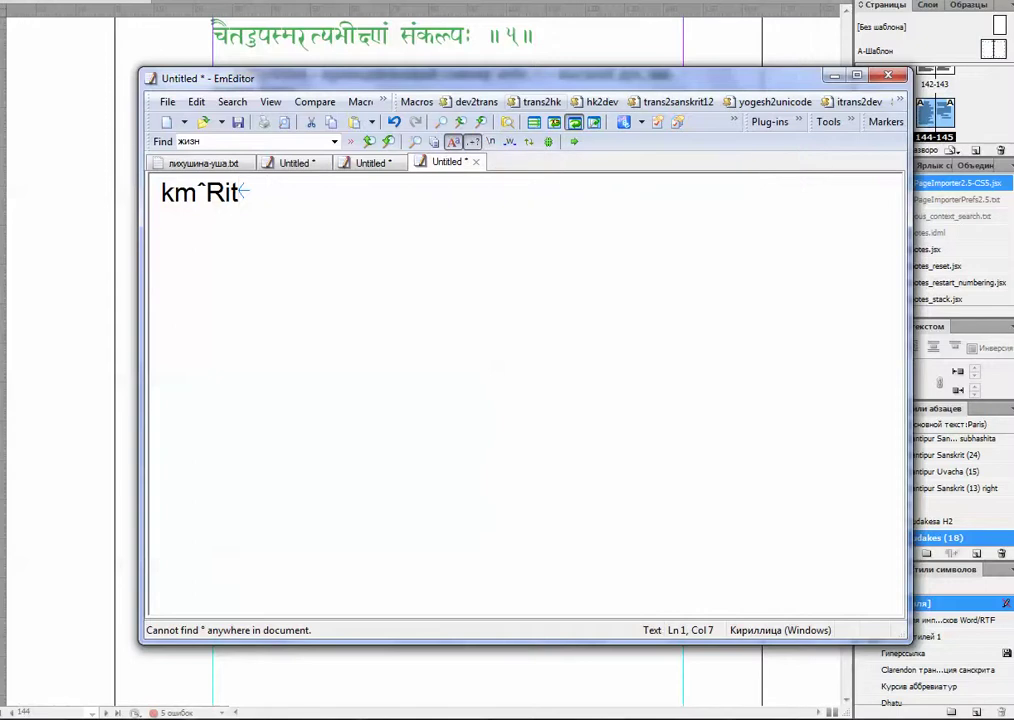
Step: Convert 'km^Rit' to Devanagari कर्मेति with sanskrit12-2-unicode, select it, and return to the verse 8 layout
left_click(899, 101)
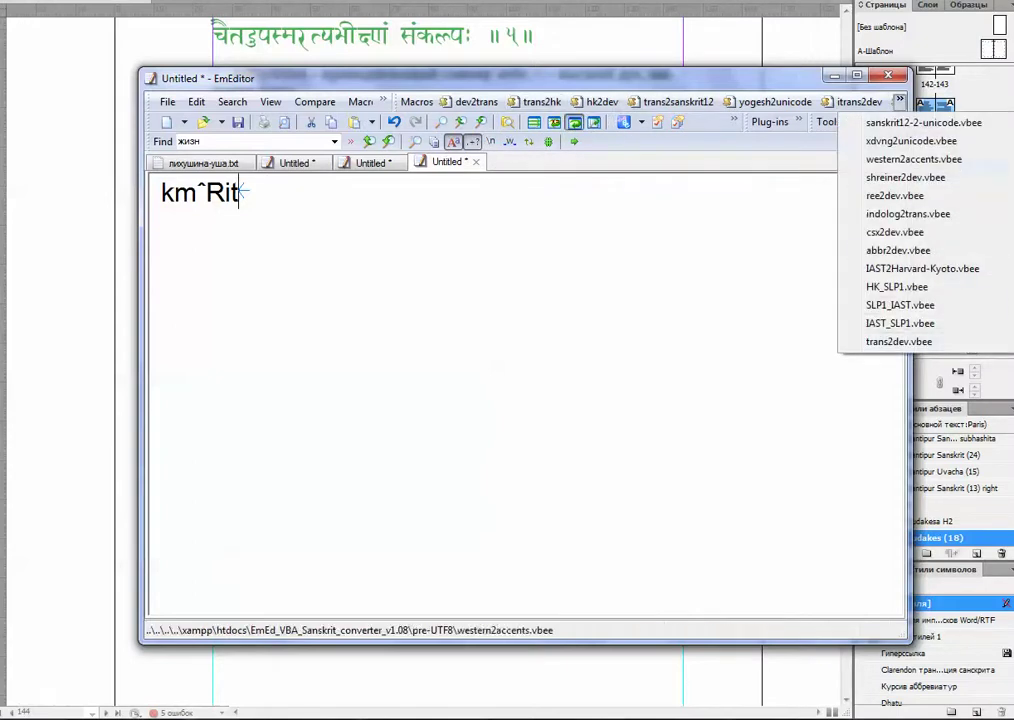
left_click(910, 122)
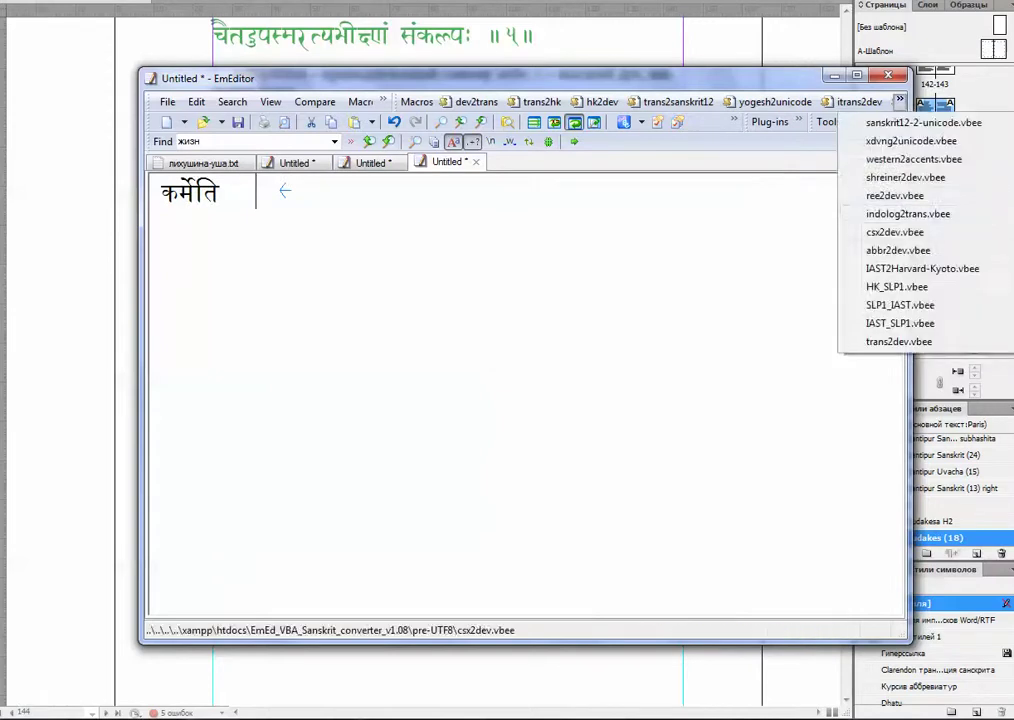
key("shift+Home")
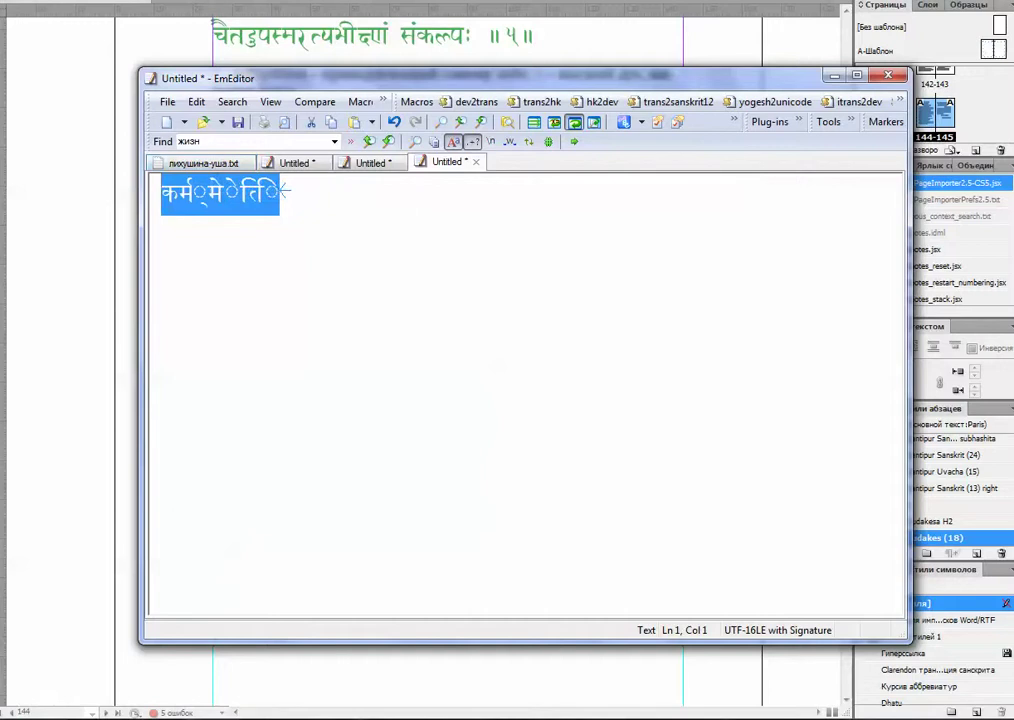
left_click(389, 680)
scroll(448, 350, "up", 1)
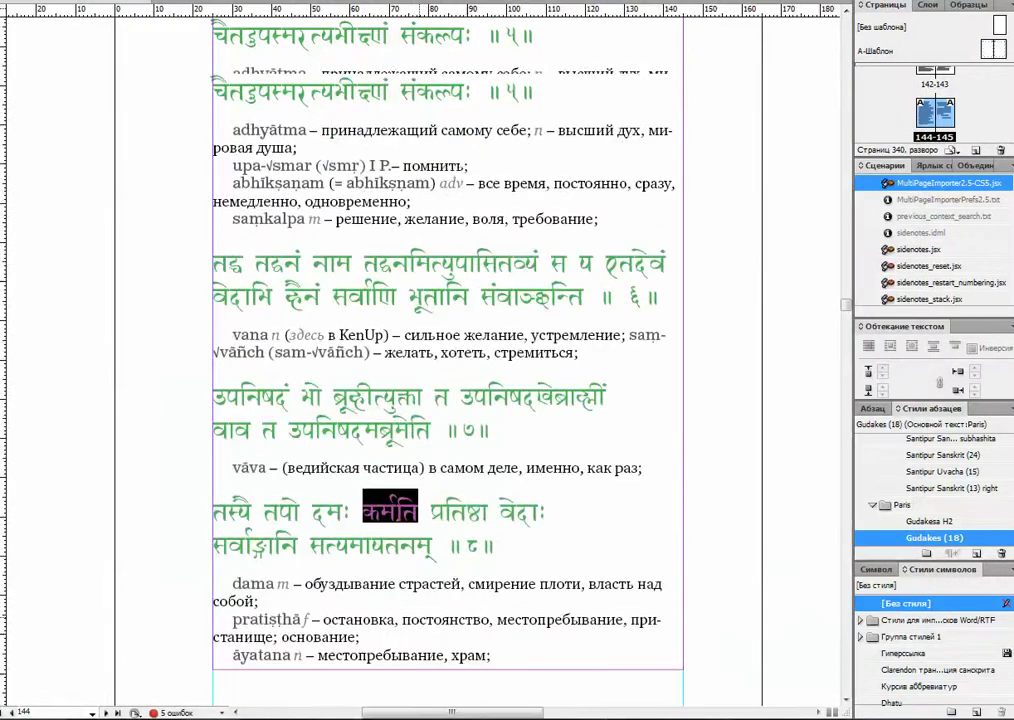
scroll(448, 350, "up", 5)
scroll(448, 350, "down", 3)
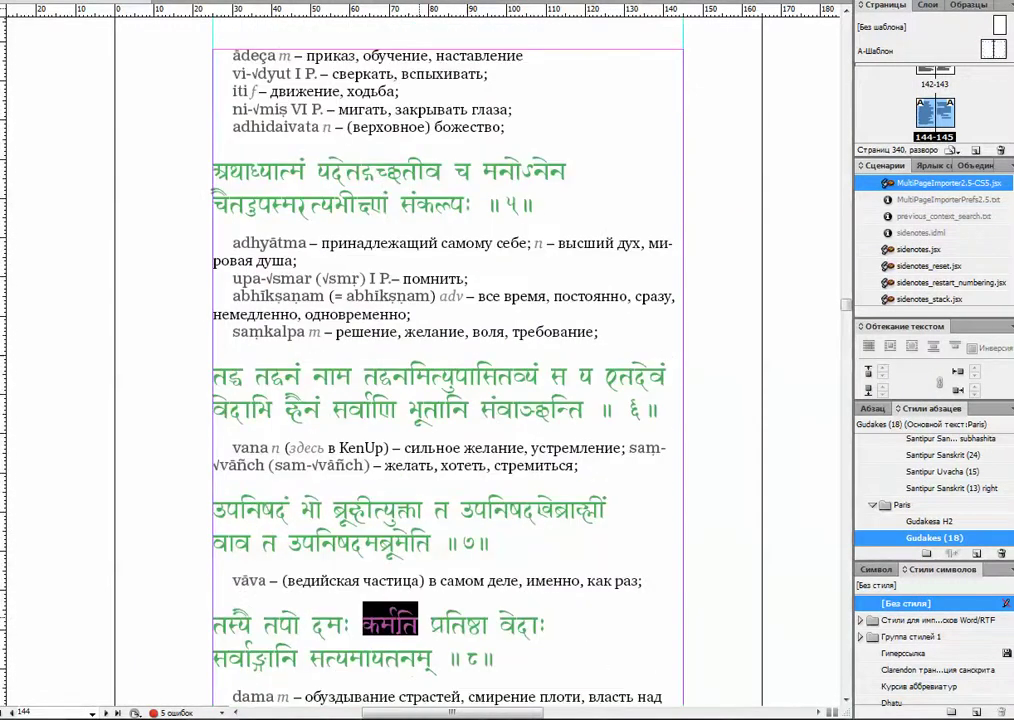
Step: Copy कर्मेति from the layout and paste it into an EmEditor scratch document
key("ctrl+c")
key("alt+Tab")
key("ctrl+v")
key("ctrl+a")
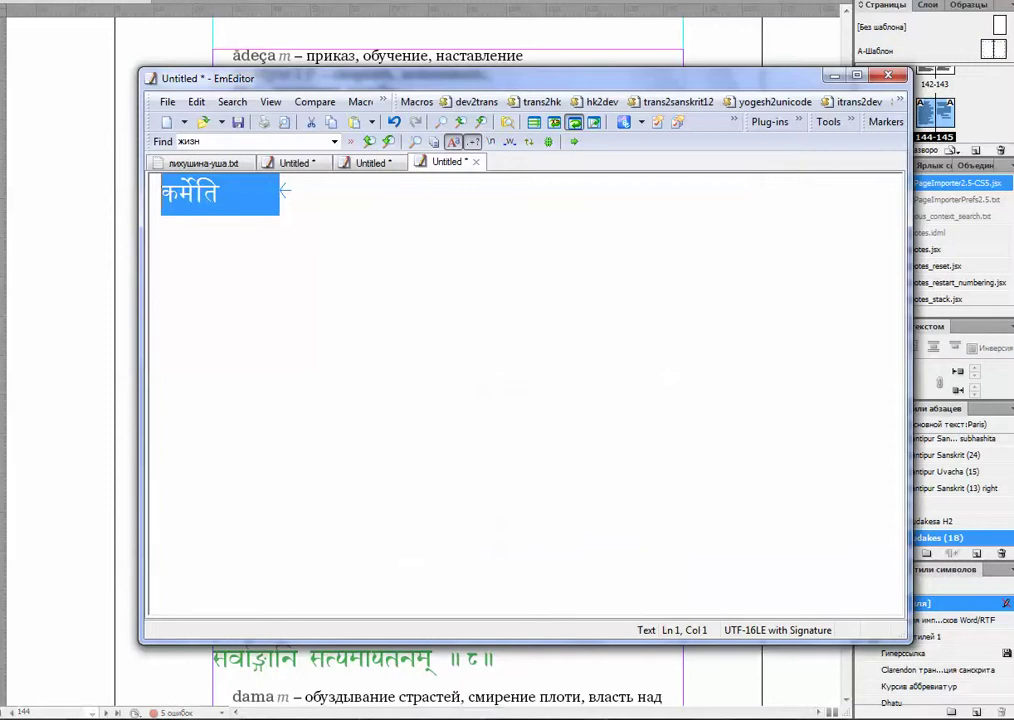
key("ctrl+Tab")
key("End")
key("Down")
key("Down")
key("Return")
key("Return")
key("Up")
key("ctrl+v")
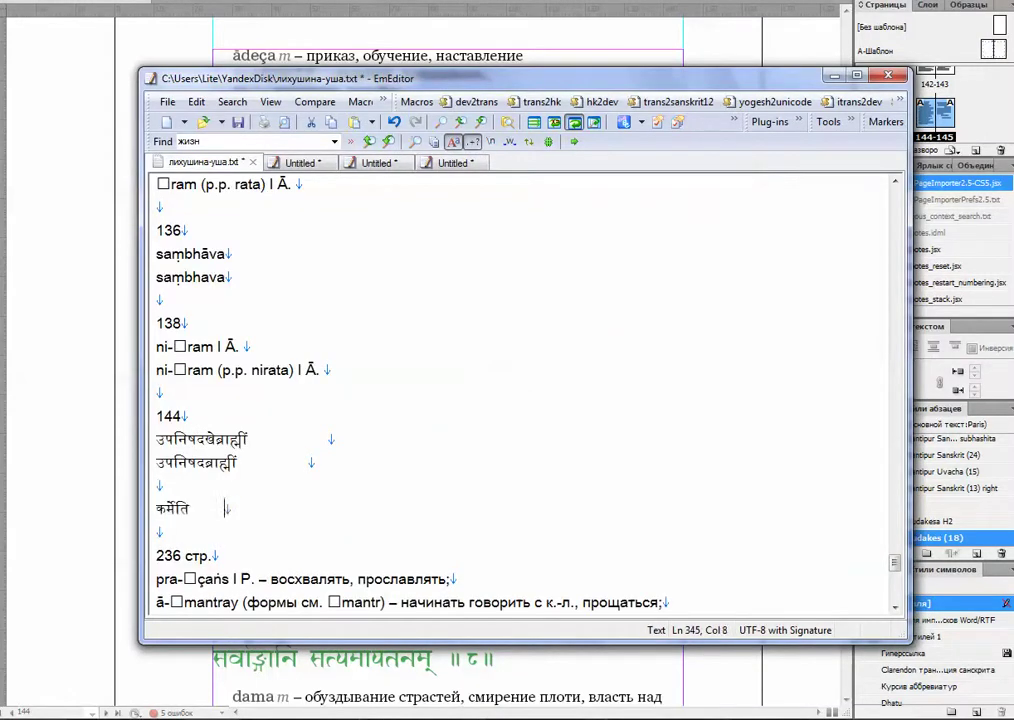
key("Return")
Step: Convert the scratch copy of कर्मेति to 'karmeti', then bring the PDF proof to the front
key("ctrl+Tab")
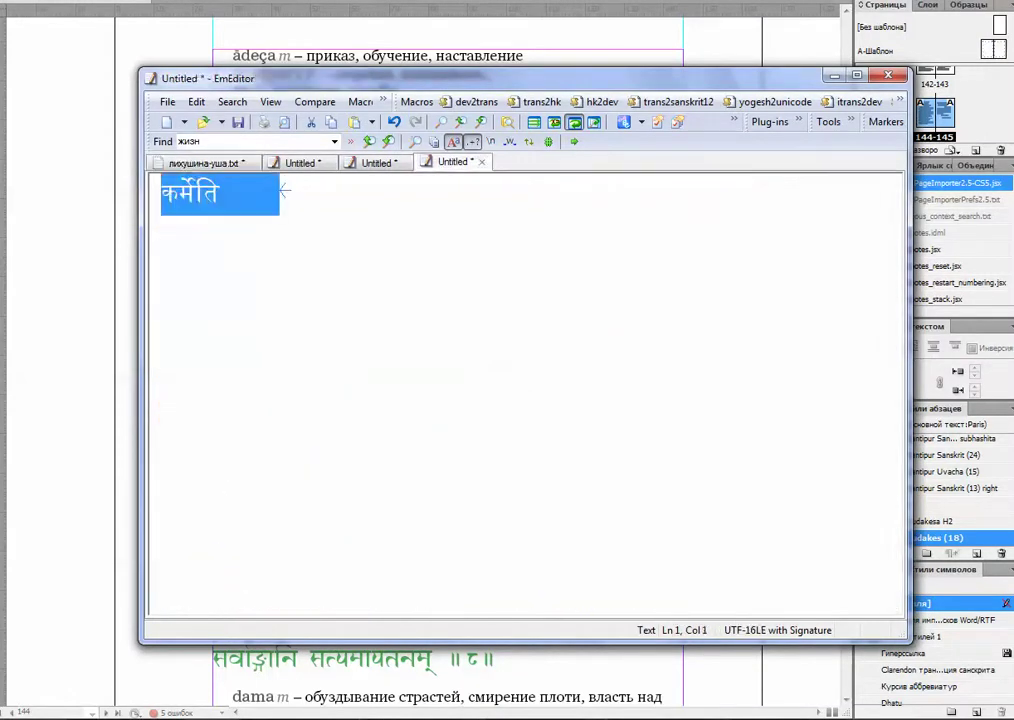
key("End")
key("Up")
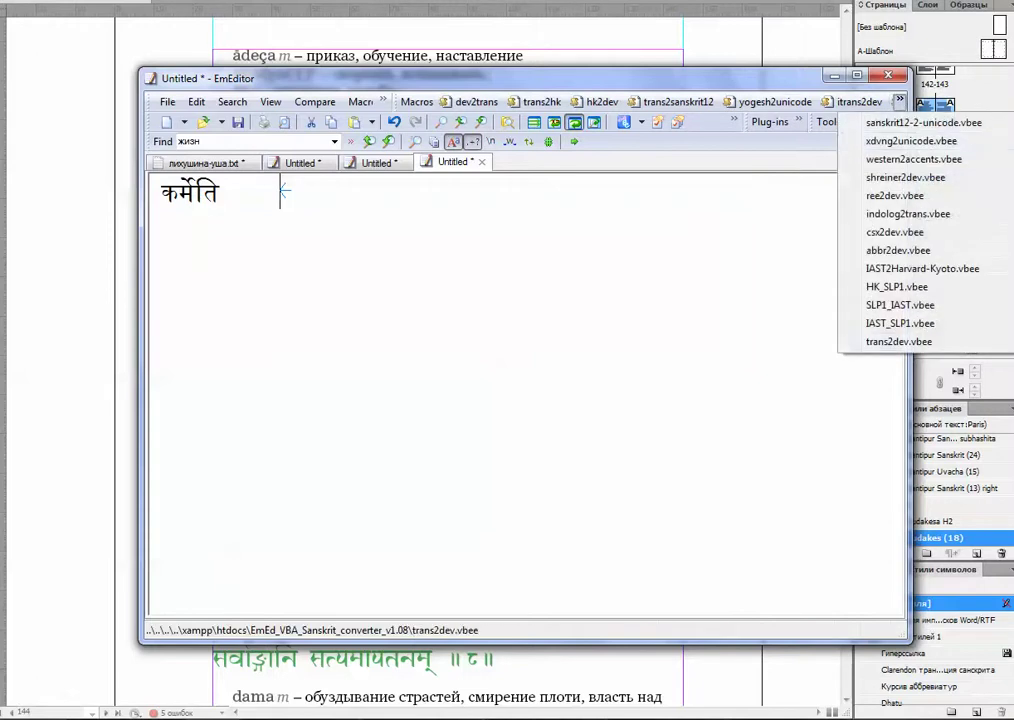
key("Return")
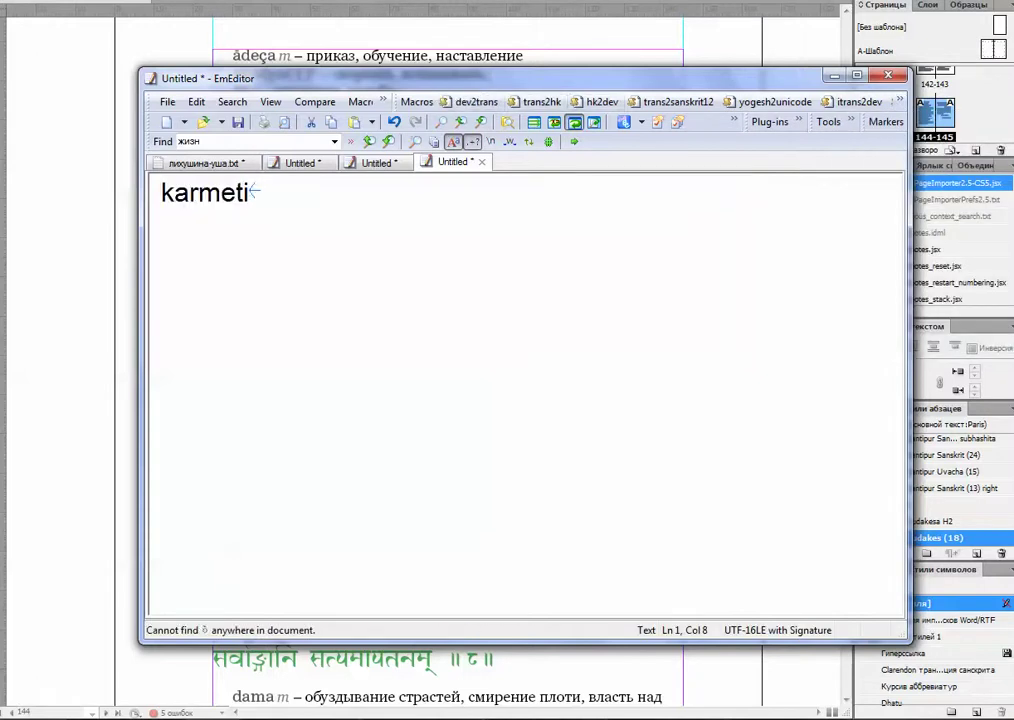
key("alt+Tab")
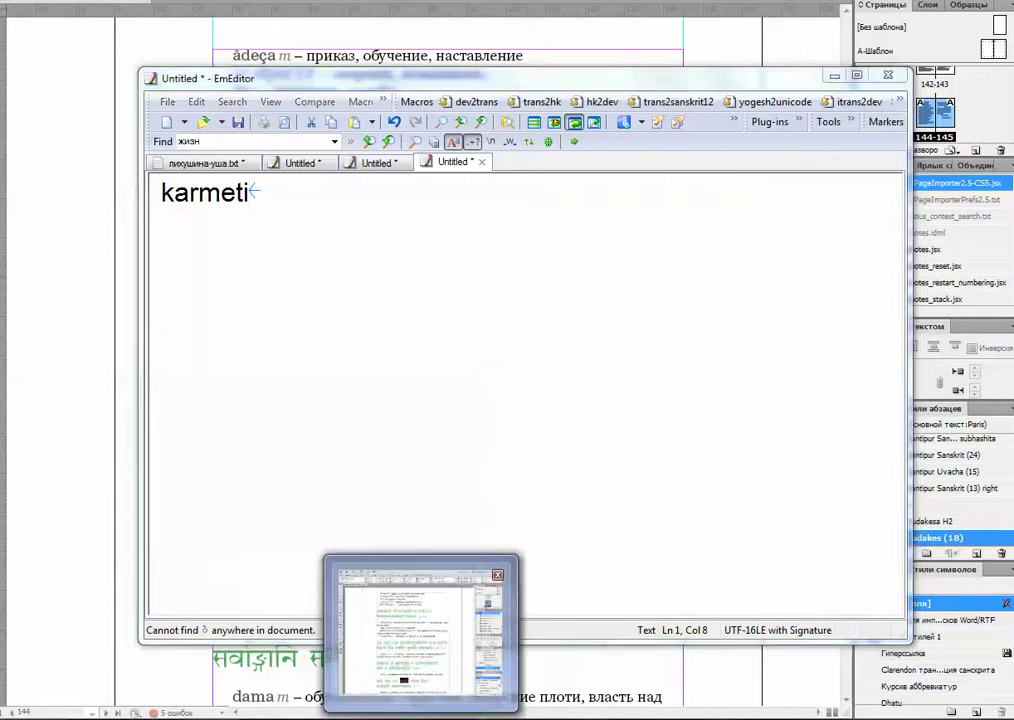
key("alt+Tab")
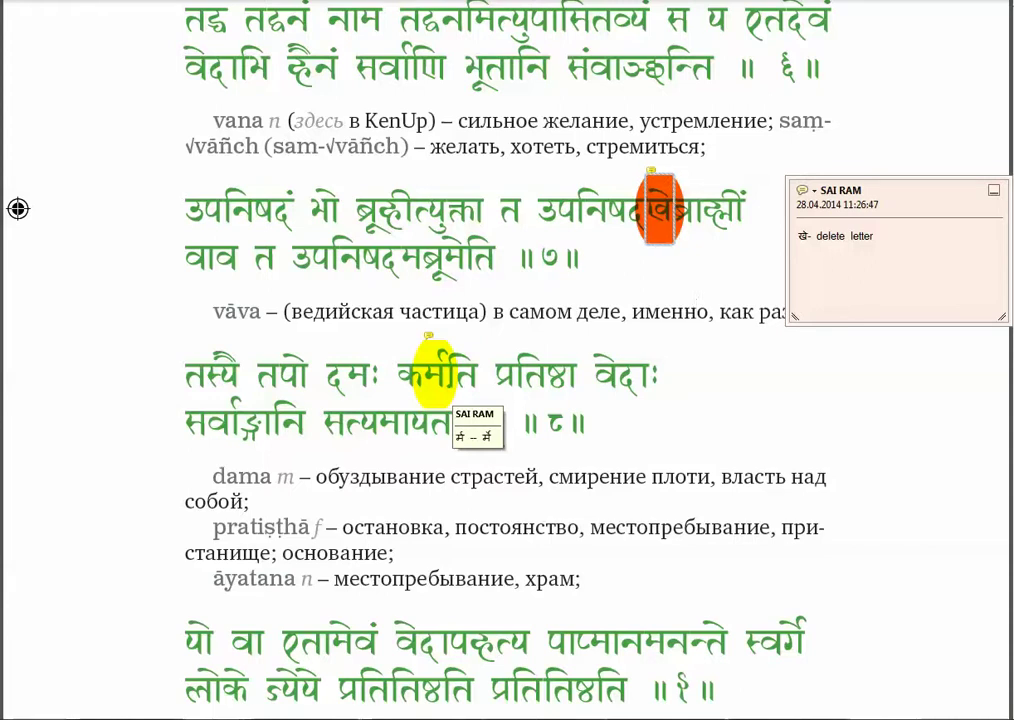
Step: Restore EmEditor's karmeti note to compare it with verse 8's highlighted correction in the proof
mouse_move(544, 719)
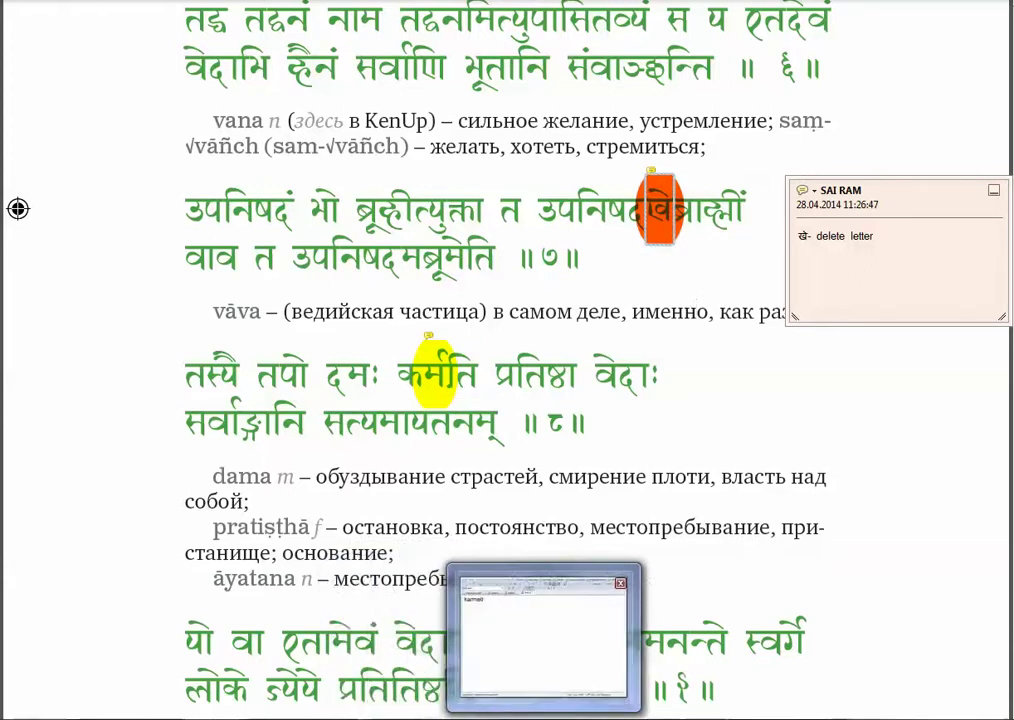
left_click(544, 719)
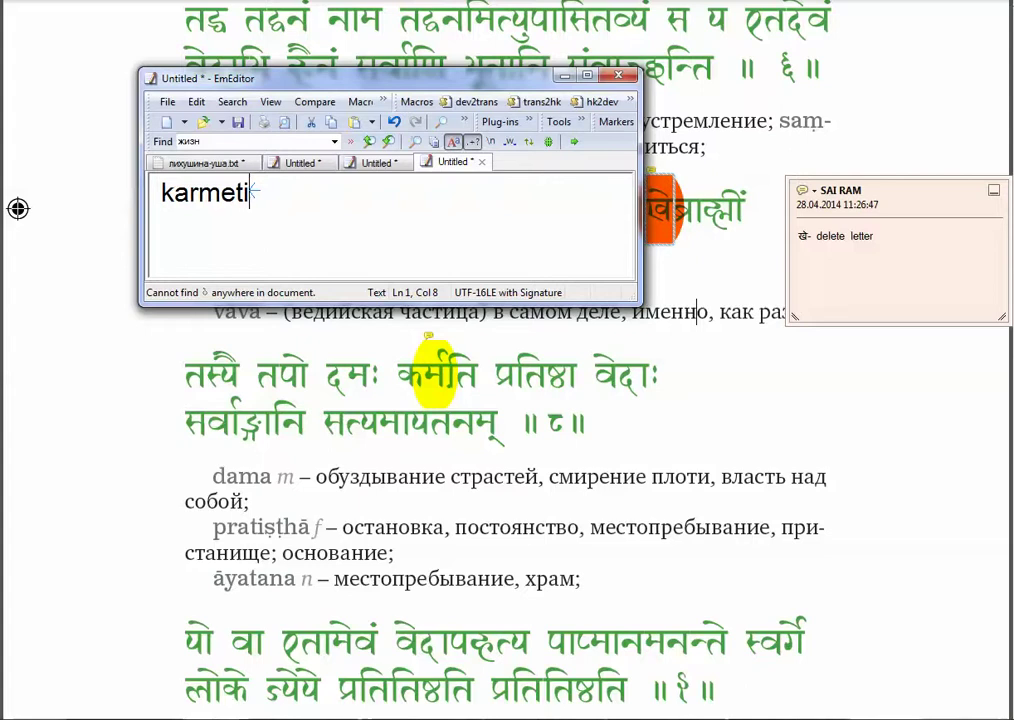
mouse_move(544, 719)
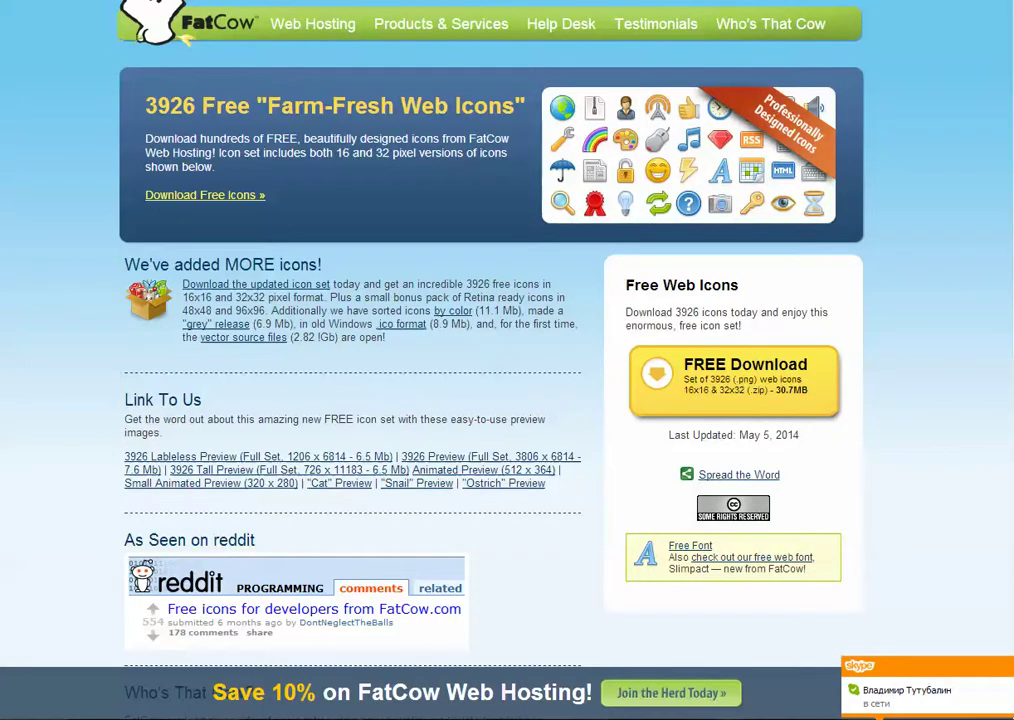
Step: Leave the FatCow icons page for the InDesign layout, then bring EmEditor's karmeti tab forward
mouse_move(420, 719)
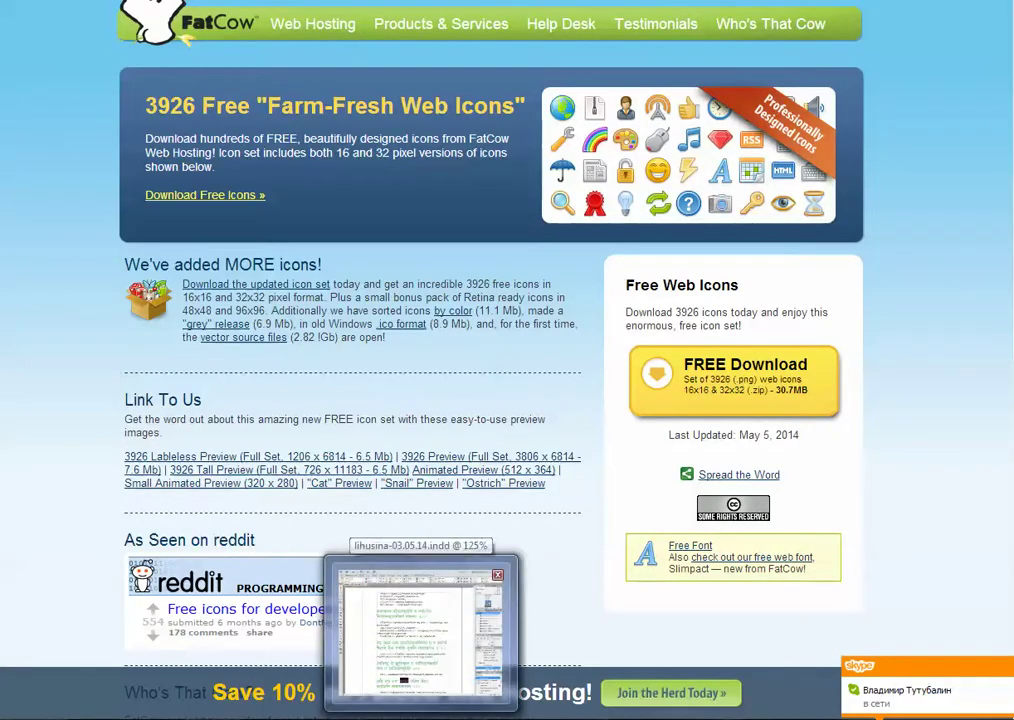
left_click(420, 630)
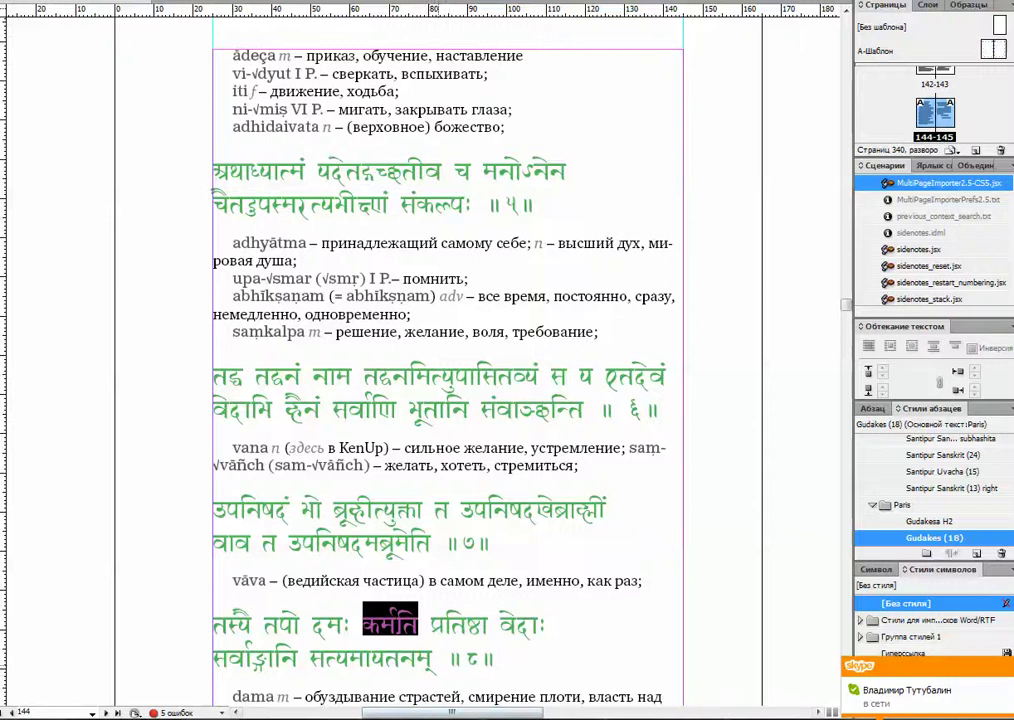
scroll(440, 400, "down", 3)
scroll(448, 340, "down", 3)
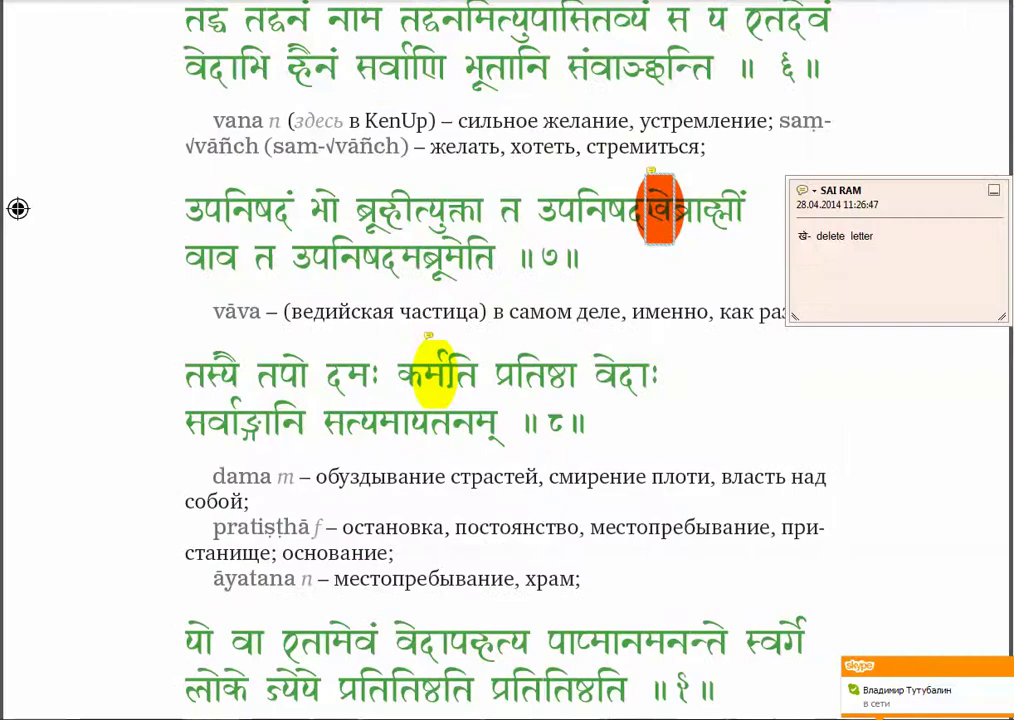
key("alt+Tab")
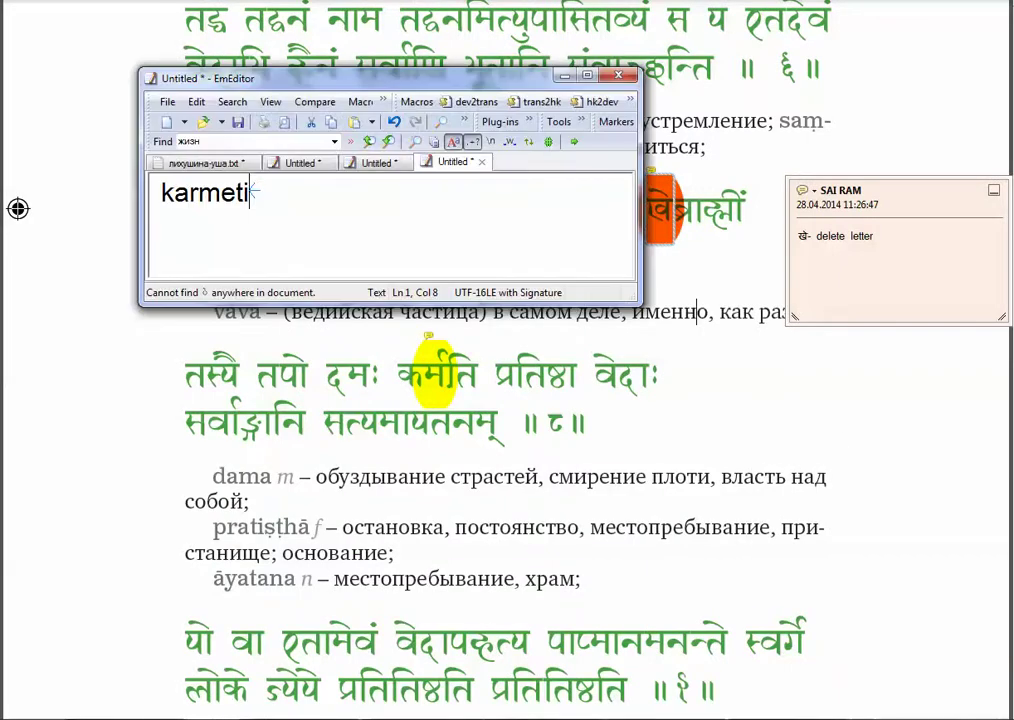
key("ctrl+Tab")
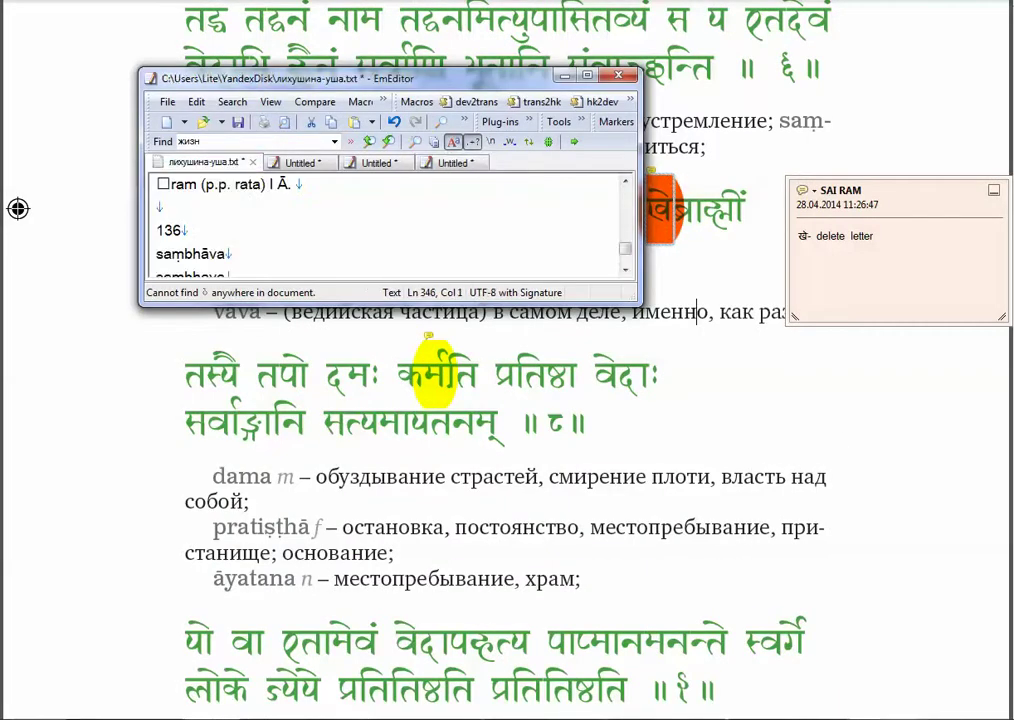
left_click_drag(638, 303, 910, 610)
left_click(184, 253)
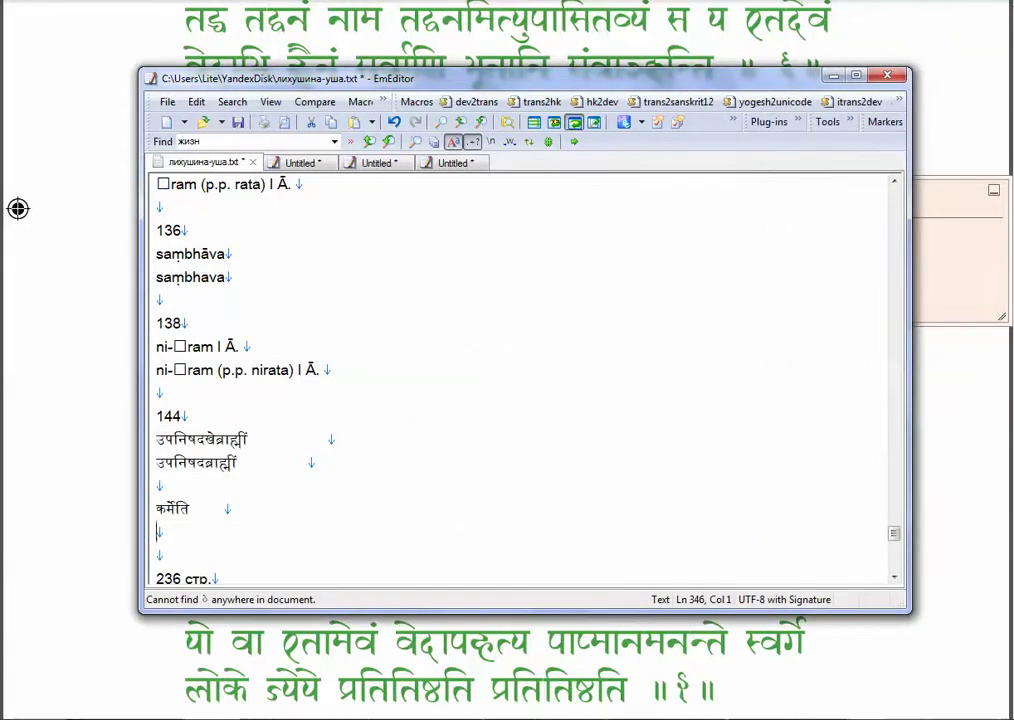
key("Down")
type("̣")
scroll(18, 208, "down", 3)
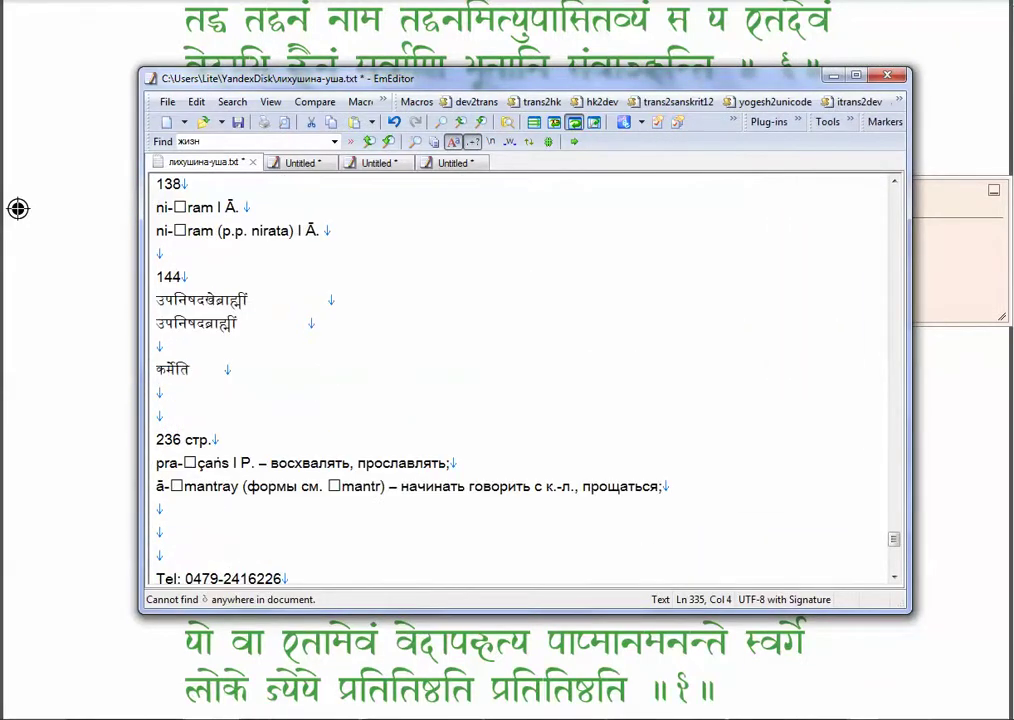
scroll(18, 208, "up", 3)
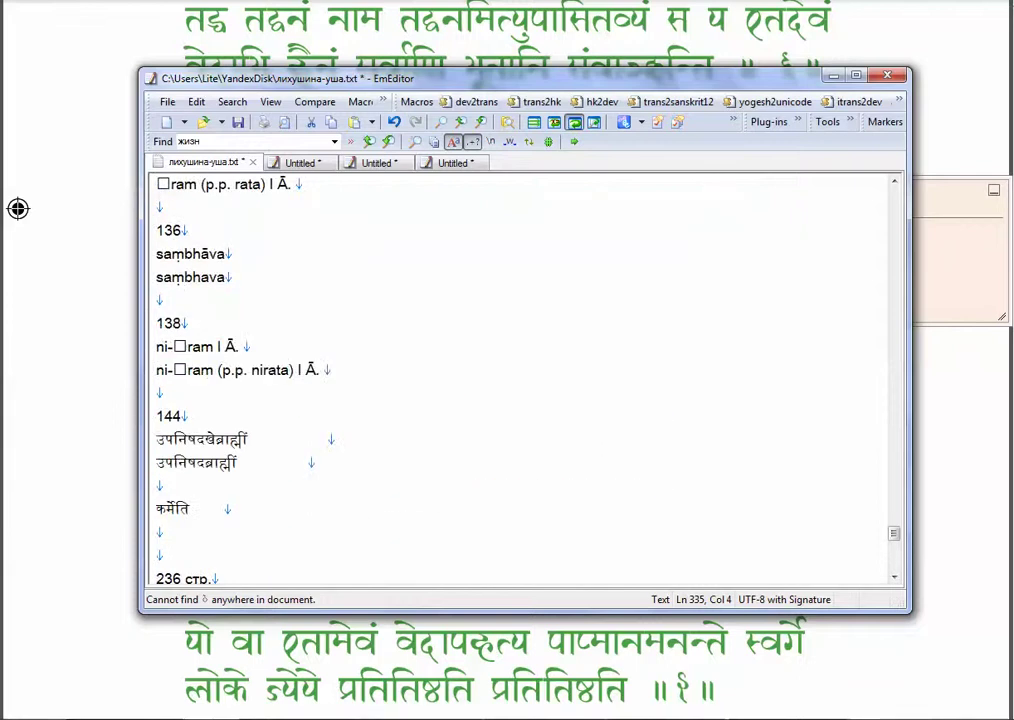
Step: Select the उपनिषदखेब्राह्मीं line under 144, then bring the PDF proof back into view
key("Down")
key("Down")
key("Down")
key("Down")
key("Down")
key("Down")
key("Down")
key("Home")
key("shift+End")
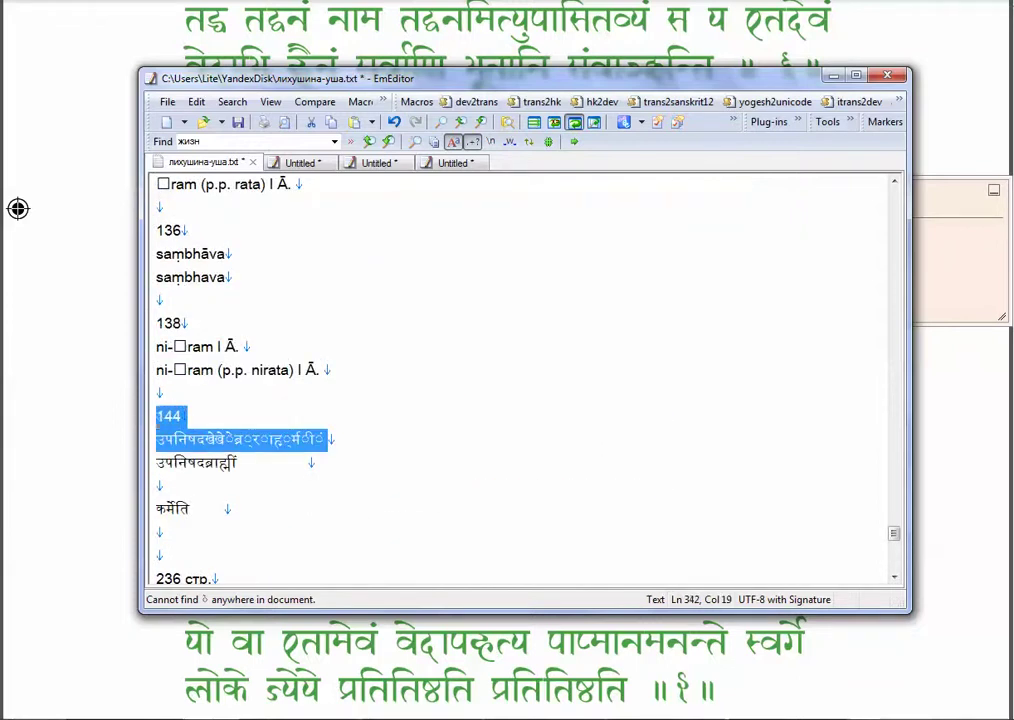
key("Down")
key("Right")
key("Right")
key("Right")
key("Right")
key("Right")
key("Right")
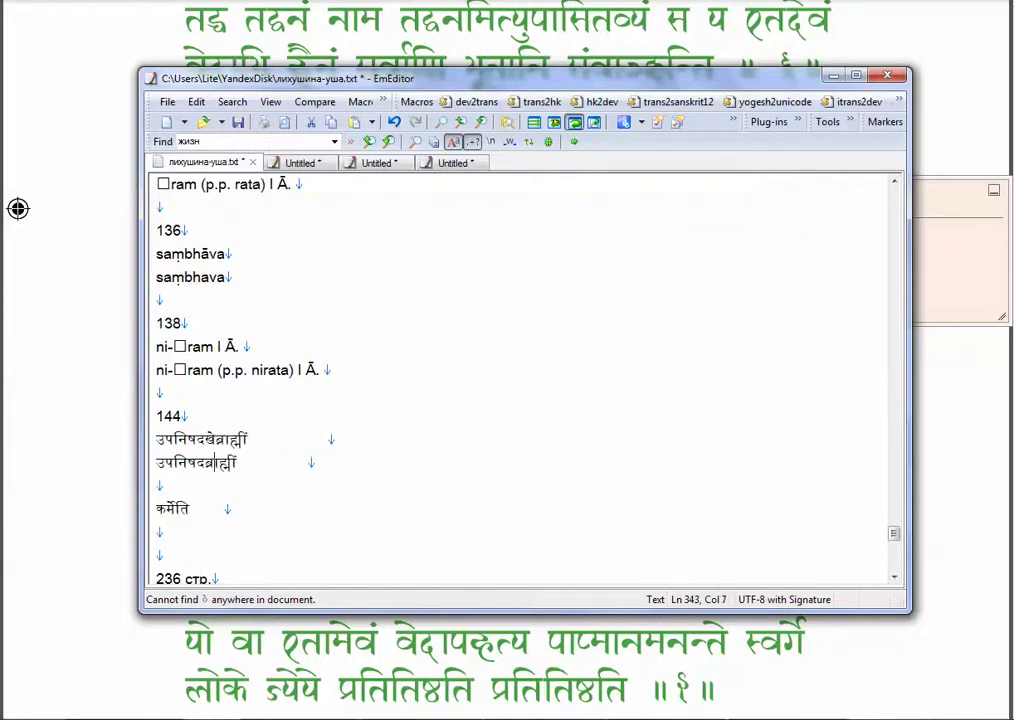
key("Up")
key("End")
key("shift+Home")
key("ctrl+c")
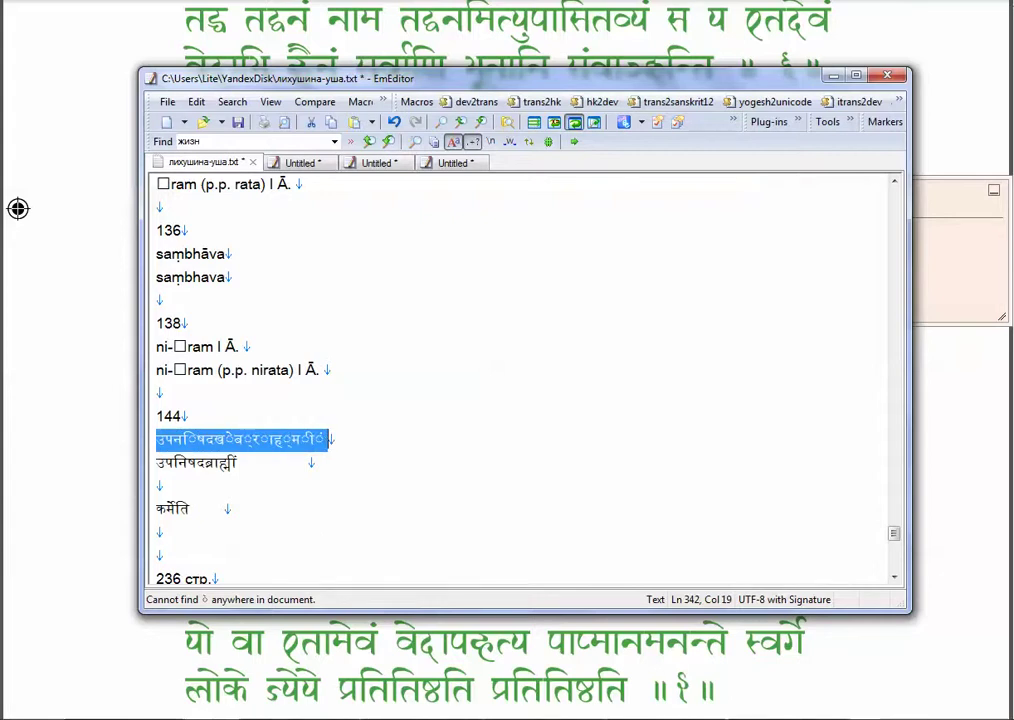
key("alt+Tab")
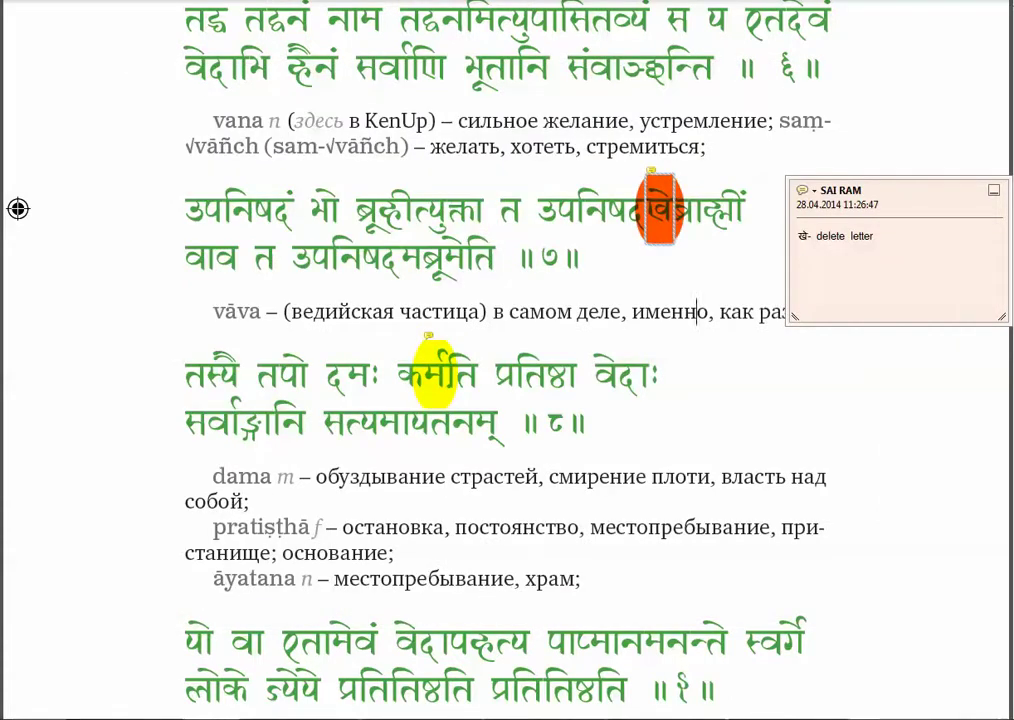
Step: Copy उपनिषदखेब्राह्मीं from verse 7 and paste it beside the 144 entry, appearing as '(%pin;doeäaül—)'
left_click_drag(540, 210, 747, 210)
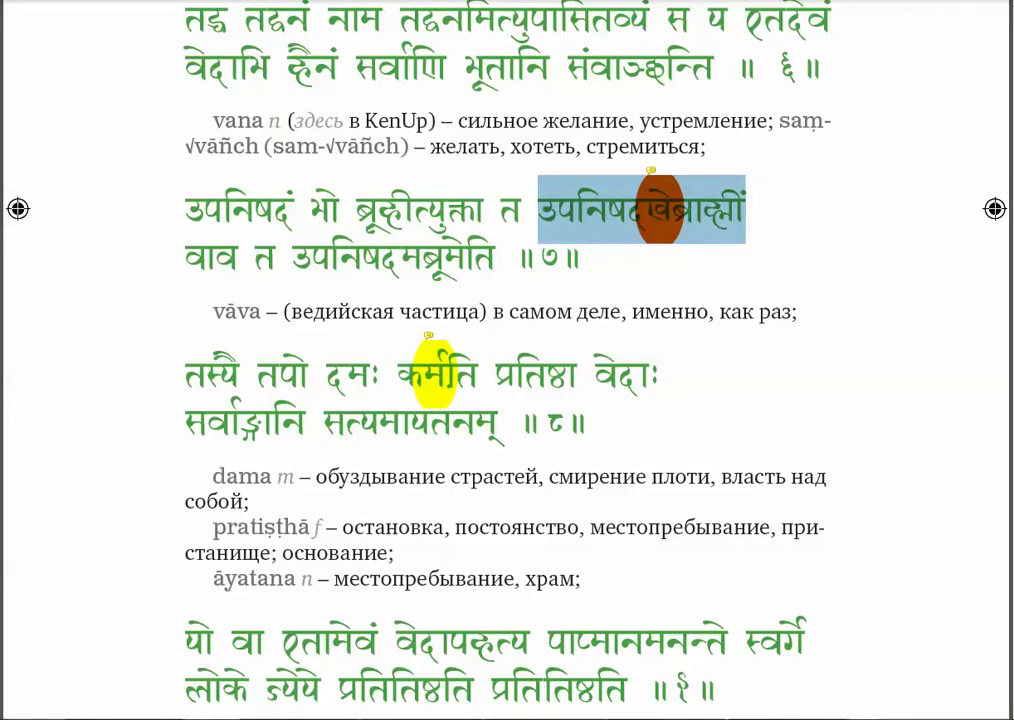
key("alt+Tab")
key("ctrl+v")
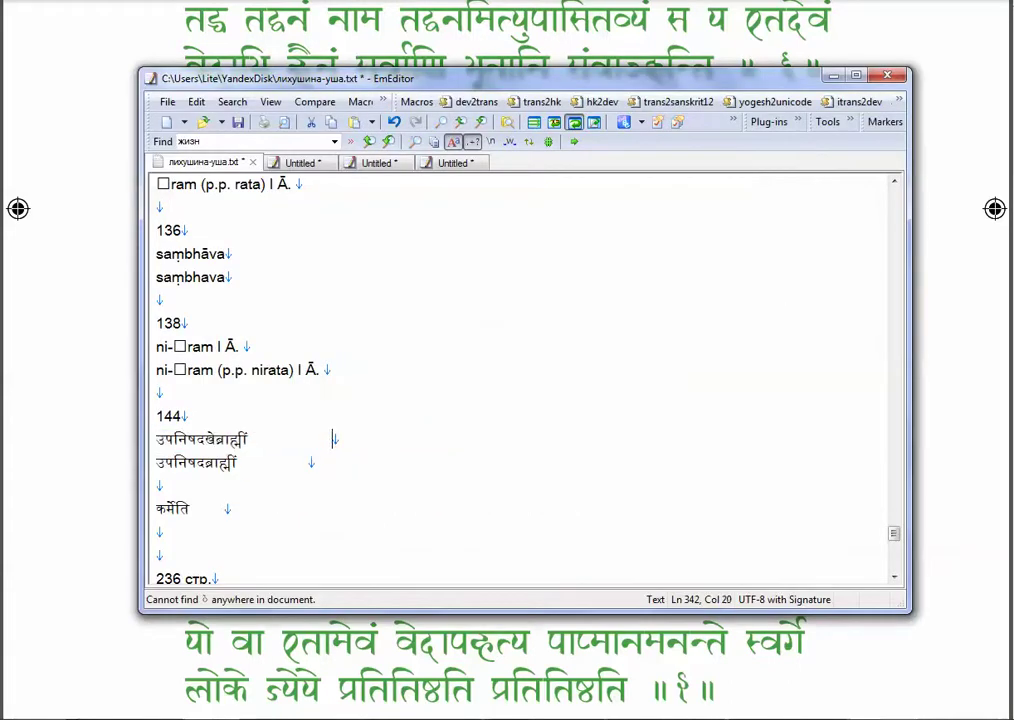
type("(%pin;doeäaül—)")
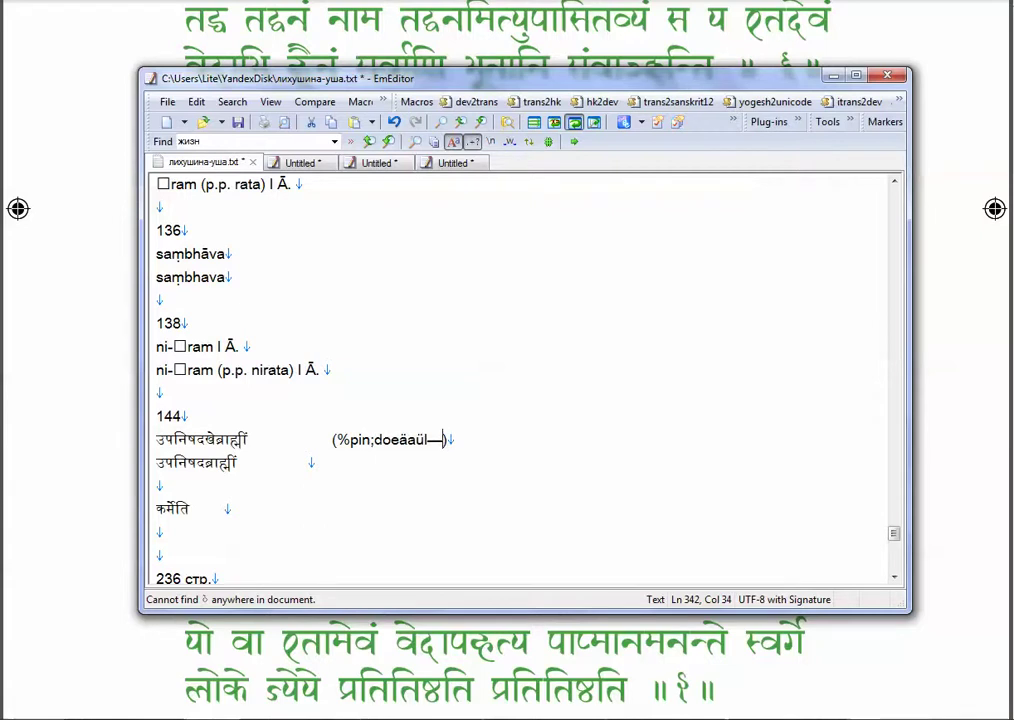
left_click(181, 439)
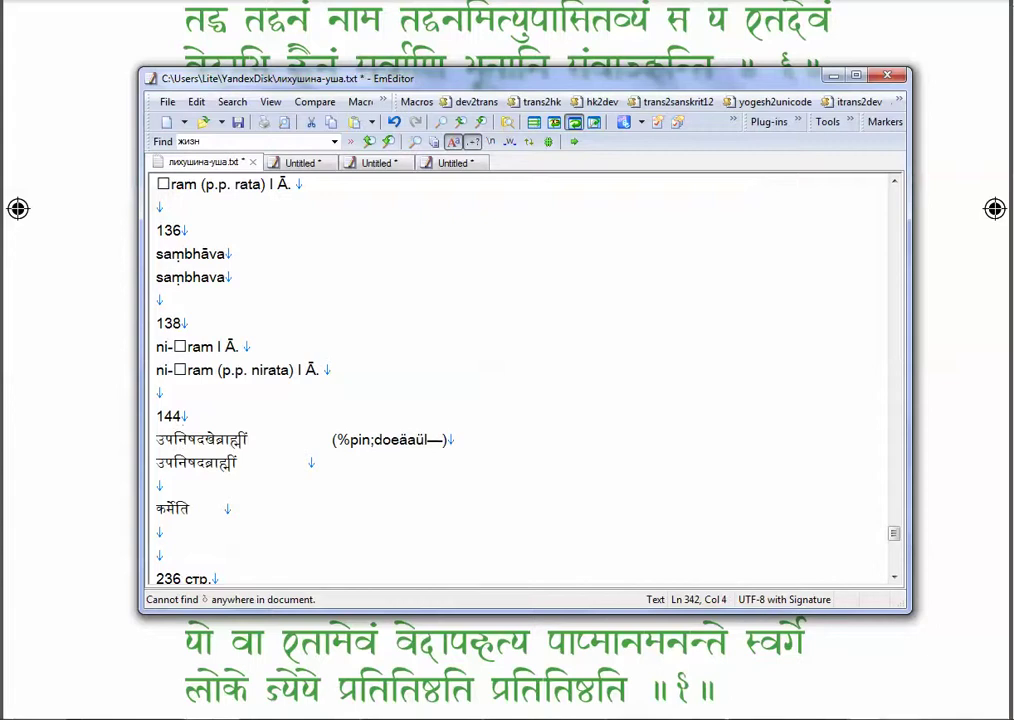